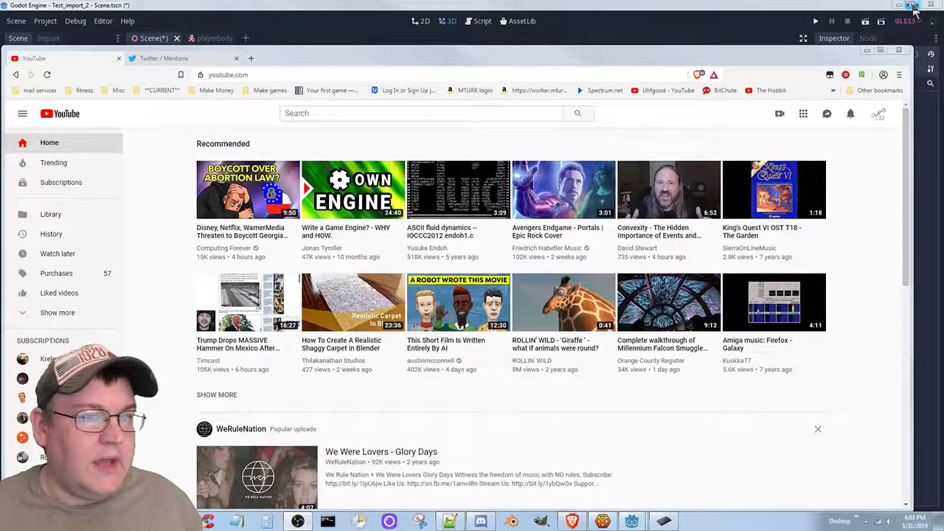
Step: Restore the maximized editor window and enlarge it to cover the browser window beneath the desktop stopwatch
{"action": "left_click", "coordinate": [914, 6]}
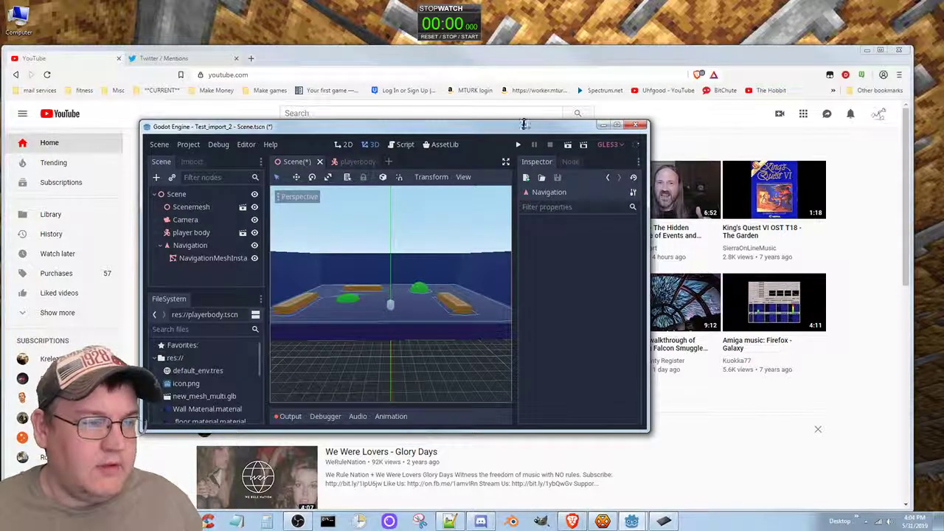
{"action": "left_click_drag", "start_coordinate": [520, 122], "coordinate": [523, 49]}
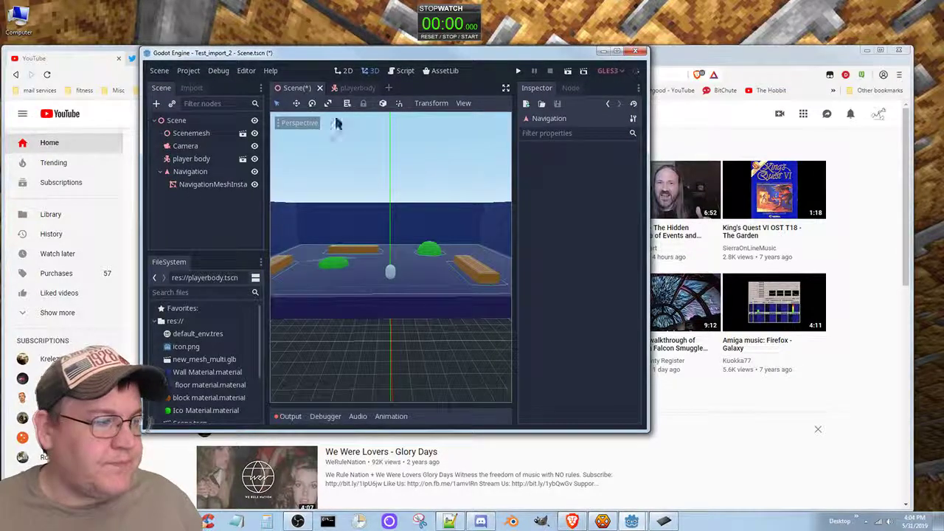
{"action": "left_click_drag", "start_coordinate": [140, 188], "coordinate": [5, 188]}
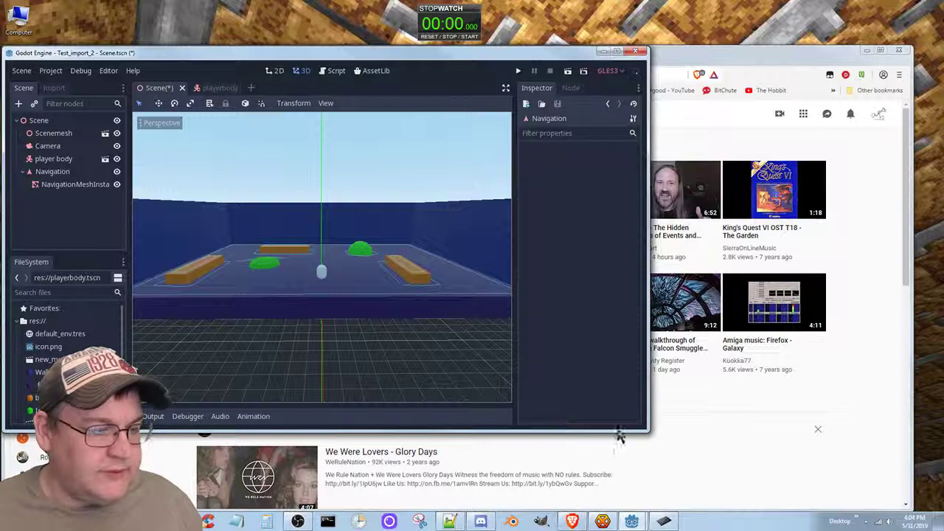
{"action": "left_click_drag", "start_coordinate": [624, 431], "coordinate": [624, 509]}
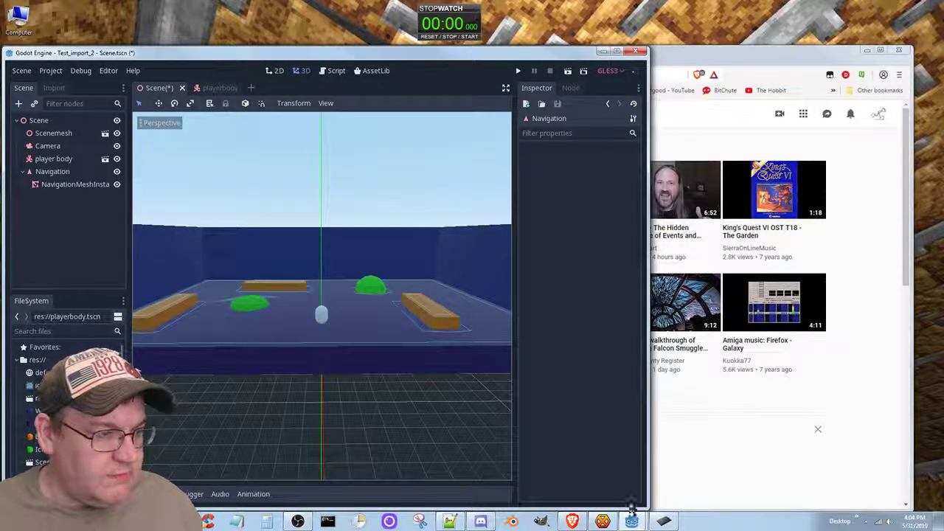
{"action": "left_click_drag", "start_coordinate": [648, 345], "coordinate": [911, 345]}
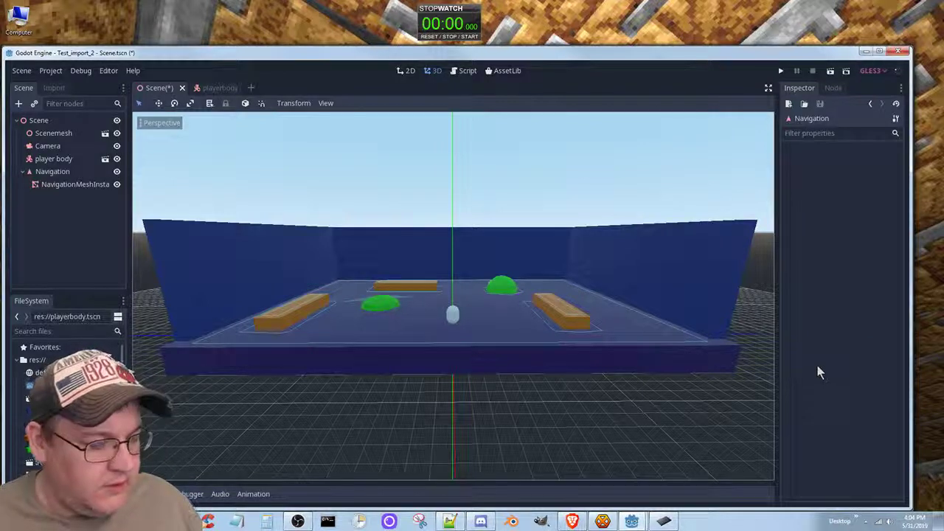
Step: Save the current scene and start the desktop stopwatch
{"action": "key", "text": "ctrl+s"}
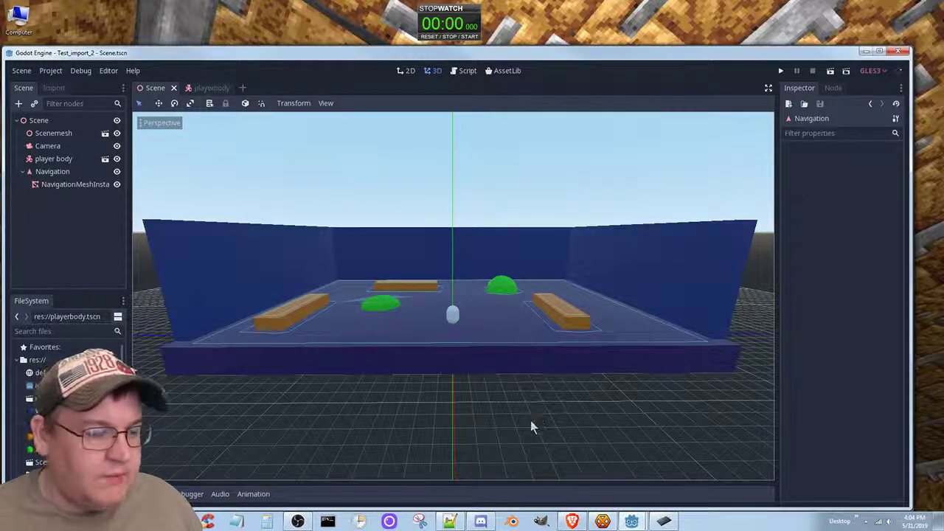
{"action": "scroll", "coordinate": [528, 428], "scroll_direction": "up", "scroll_amount": 1}
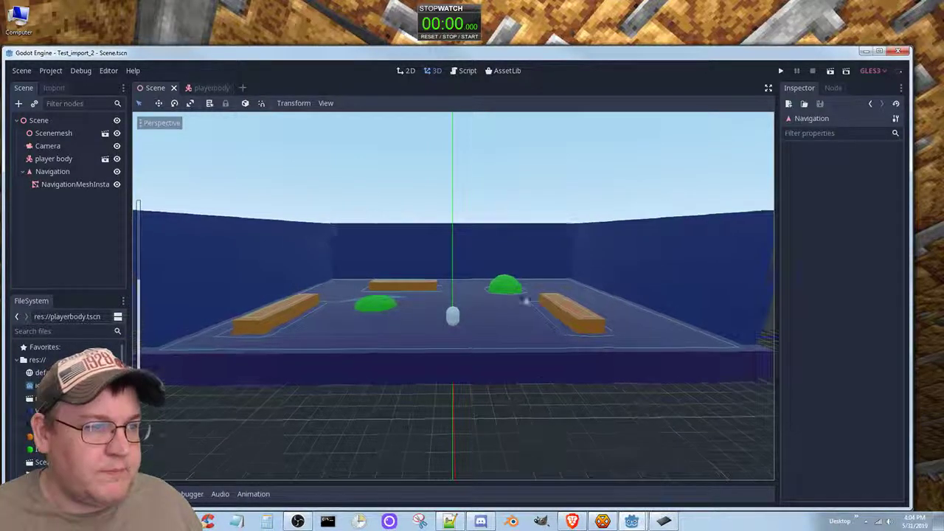
{"action": "left_click", "coordinate": [468, 38]}
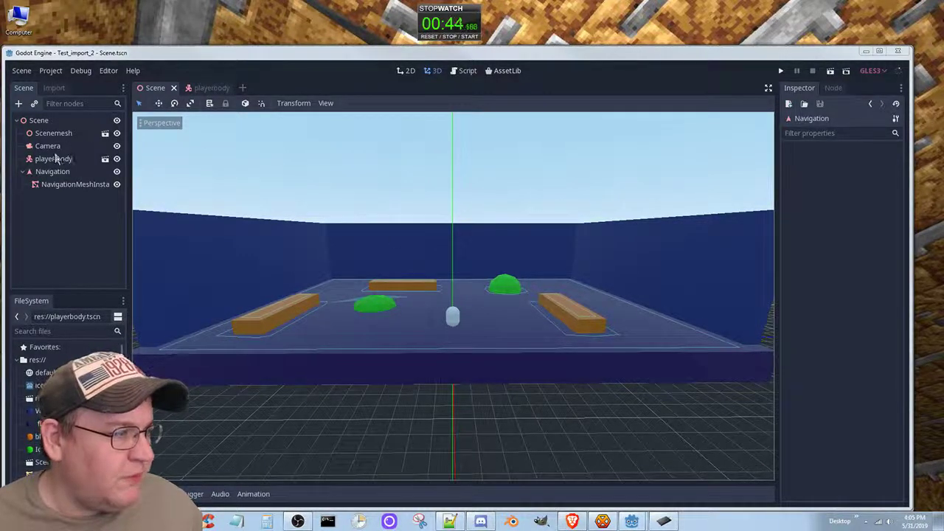
Step: Set the Navigation node's Y translation to 1.5
{"action": "left_click", "coordinate": [65, 174]}
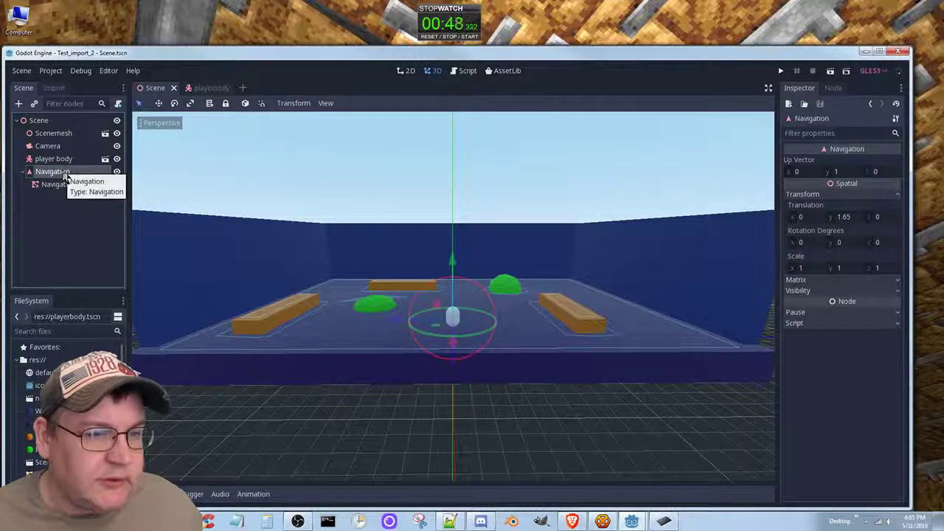
{"action": "left_click", "coordinate": [848, 219]}
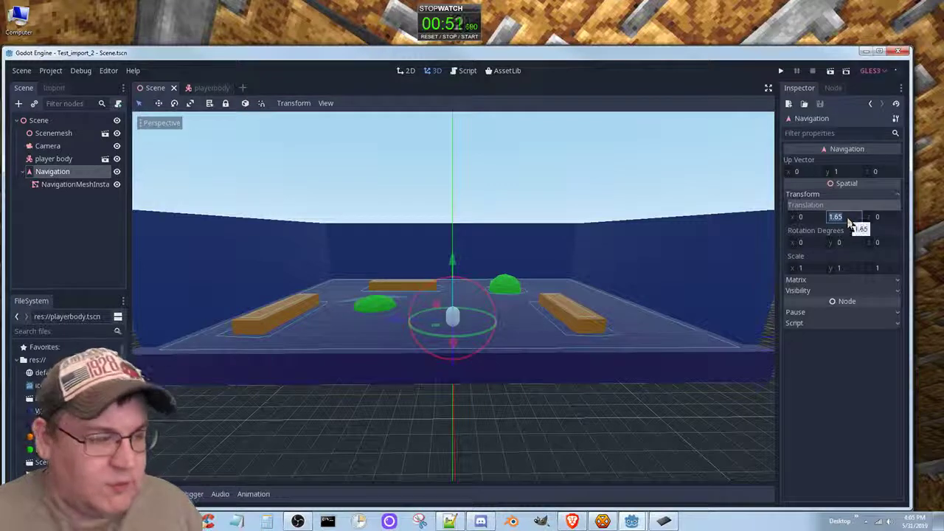
{"action": "type", "text": "1.5"}
{"action": "key", "text": "Return"}
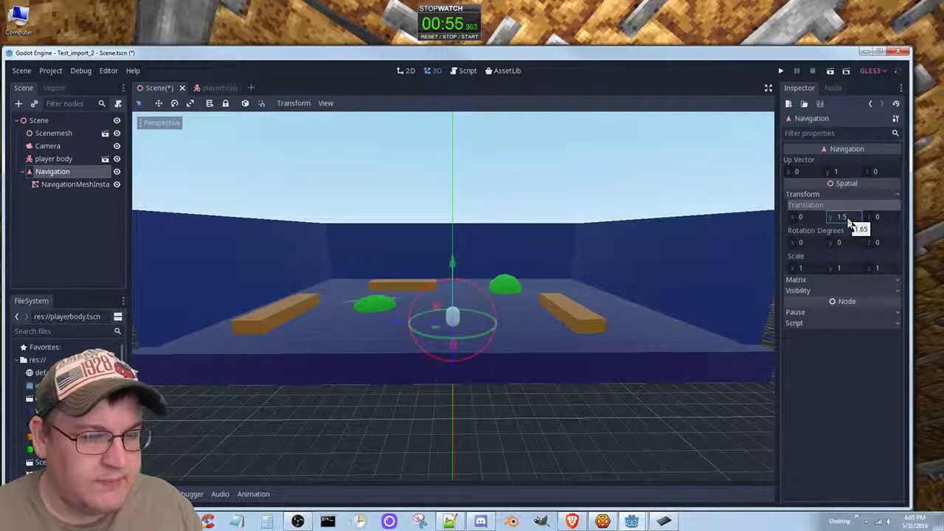
Step: Try Y translations of 1.55, 1.6 and 1.62 for the Navigation node
{"action": "left_click", "coordinate": [849, 218]}
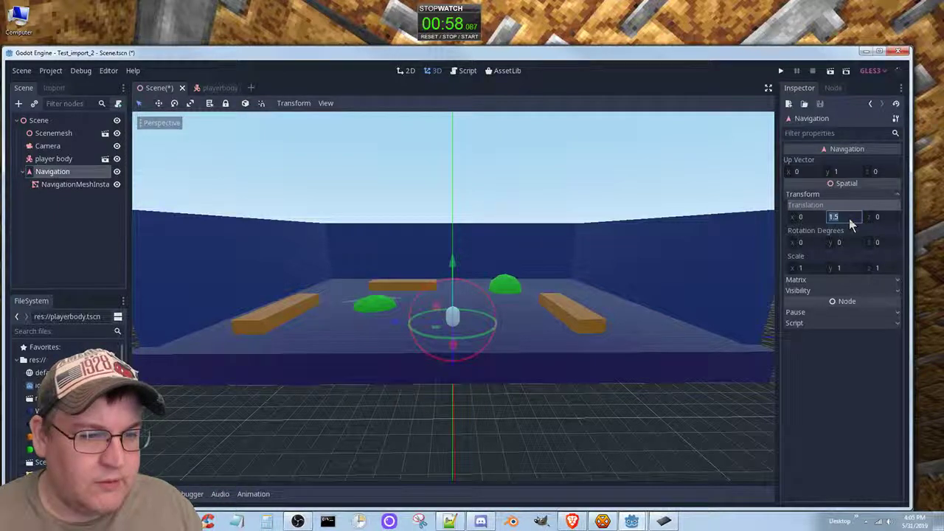
{"action": "left_click", "coordinate": [842, 218]}
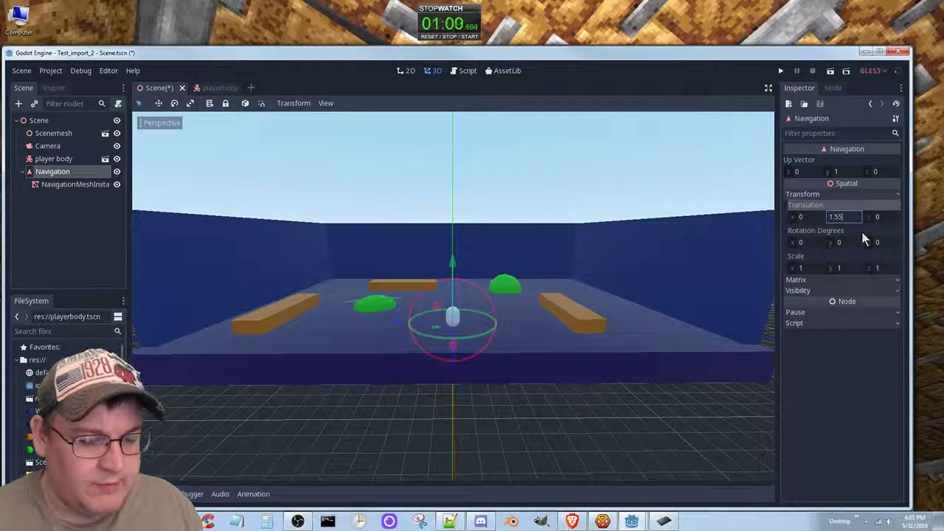
{"action": "type", "text": "5"}
{"action": "key", "text": "Return"}
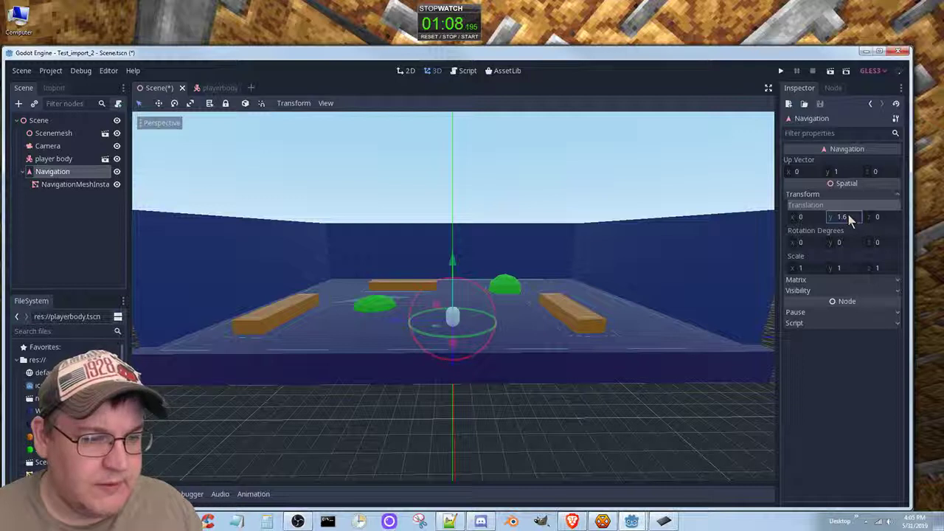
{"action": "left_click", "coordinate": [848, 215]}
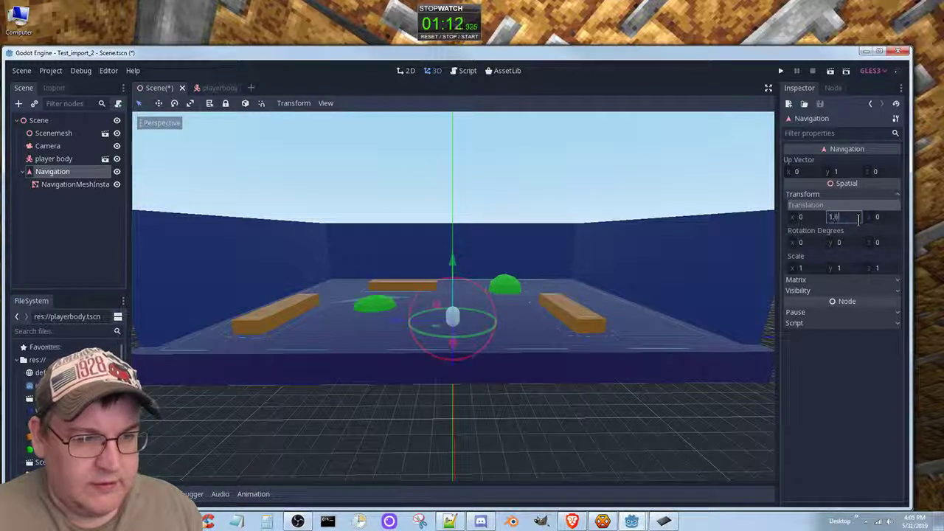
{"action": "type", "text": "2"}
{"action": "key", "text": "Return"}
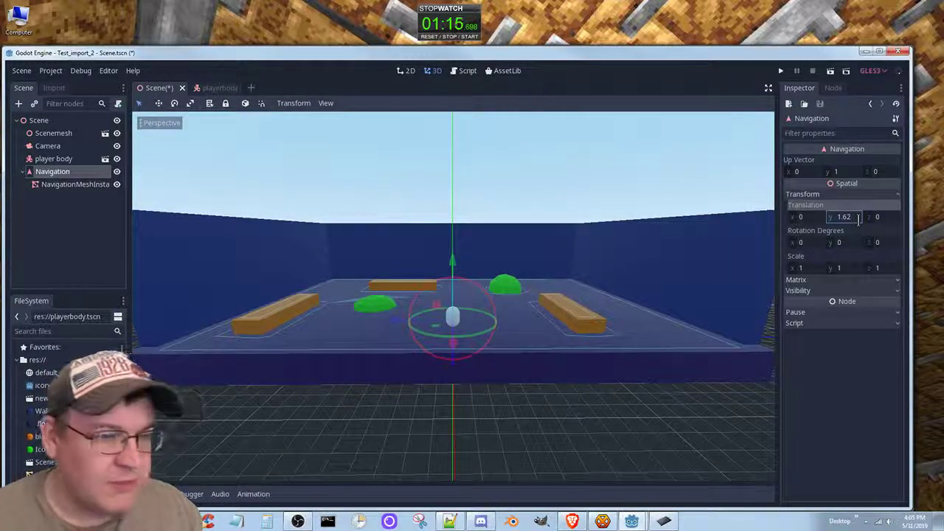
Step: Set the Navigation node's Y translation to 1.65
{"action": "left_click", "coordinate": [852, 217]}
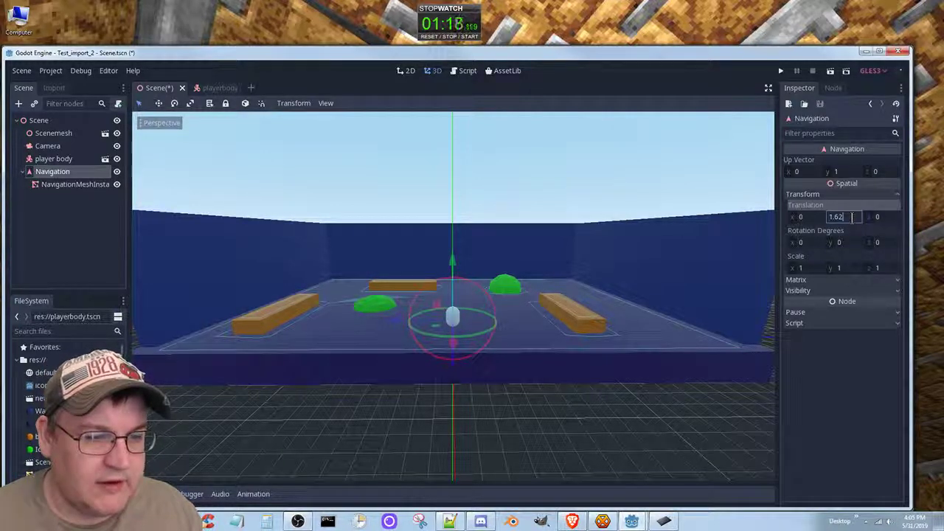
{"action": "type", "text": "5"}
{"action": "key", "text": "Return"}
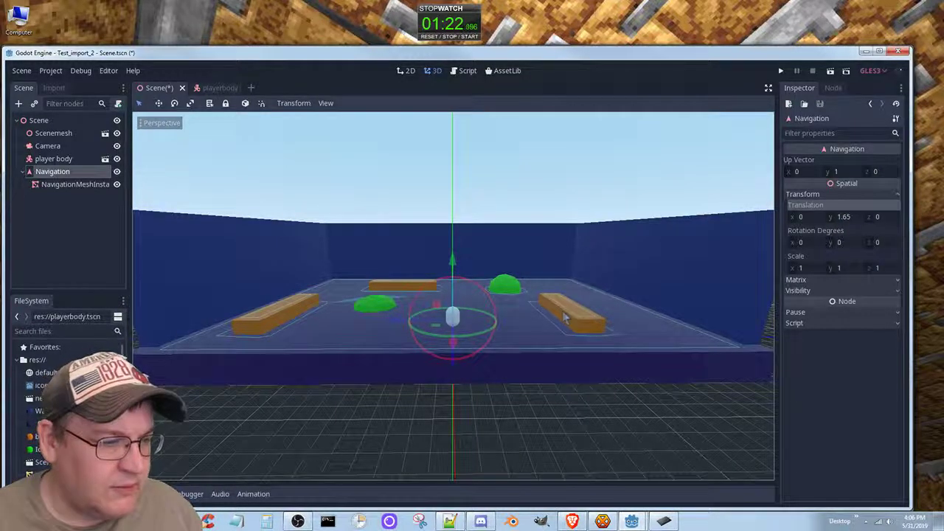
Step: Examine the navigation mesh outline on the floor and around the orange blocks and green domes from several angles and distances
{"action": "middle_click_drag", "start_coordinate": [478, 319], "coordinate": [455, 361]}
{"action": "middle_click_drag", "start_coordinate": [506, 303], "coordinate": [500, 279]}
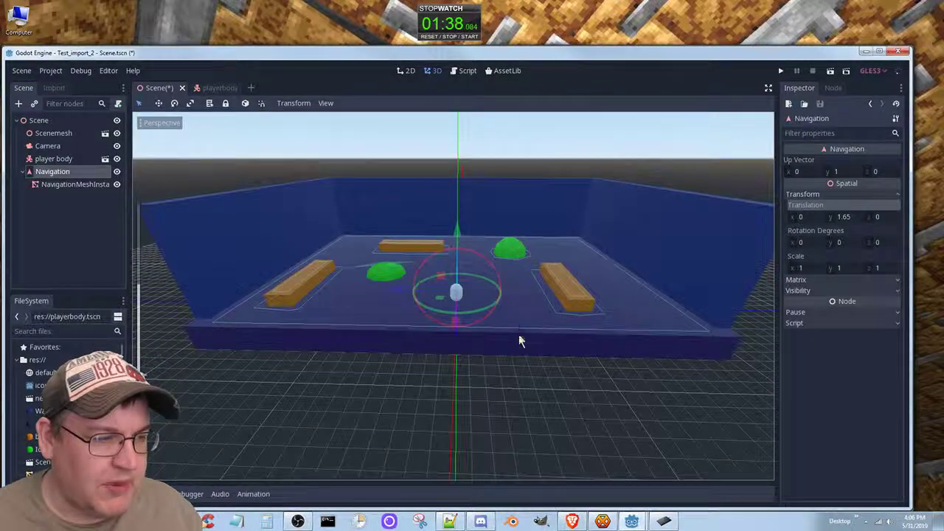
{"action": "scroll", "coordinate": [561, 376], "scroll_direction": "up", "scroll_amount": 2}
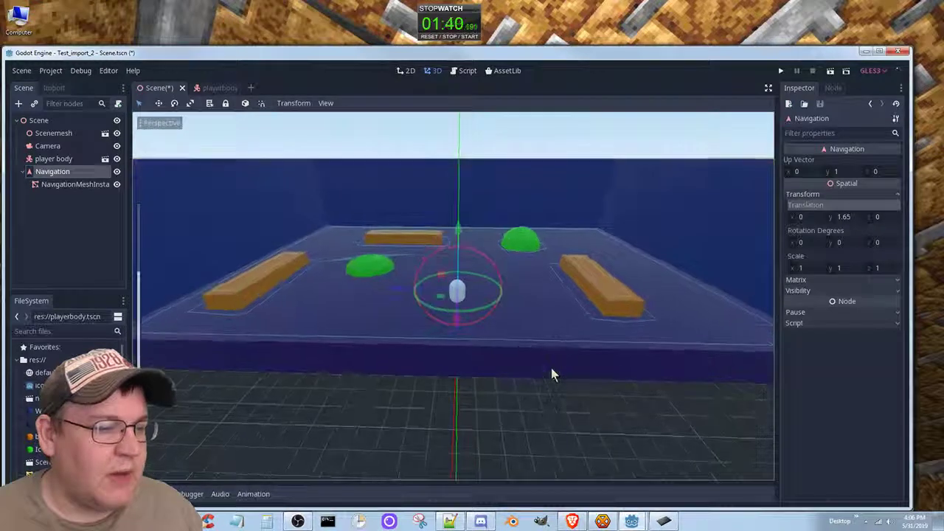
{"action": "scroll", "coordinate": [547, 376], "scroll_direction": "up", "scroll_amount": 2}
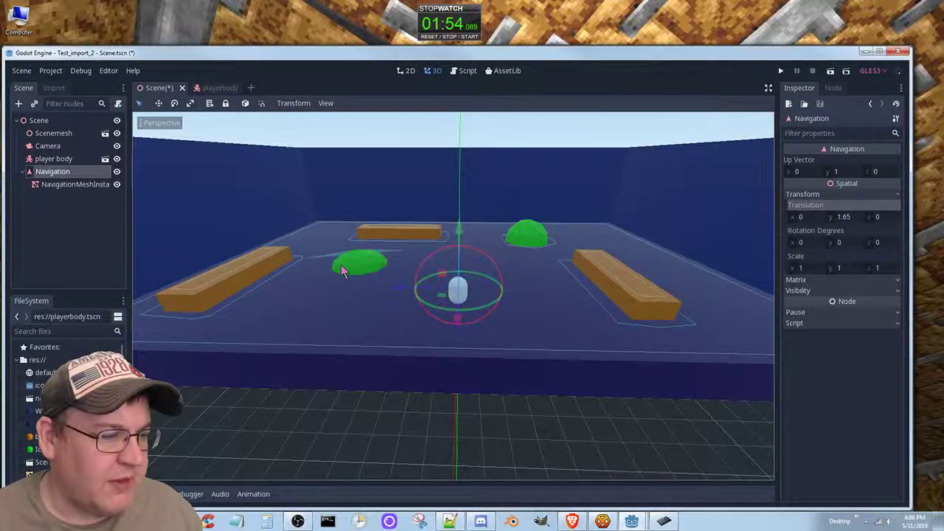
{"action": "middle_click_drag", "start_coordinate": [344, 273], "coordinate": [353, 209]}
{"action": "scroll", "coordinate": [349, 263], "scroll_direction": "up", "scroll_amount": 3}
{"action": "scroll", "coordinate": [349, 264], "scroll_direction": "down", "scroll_amount": 3}
{"action": "scroll", "coordinate": [375, 218], "scroll_direction": "down", "scroll_amount": 3}
{"action": "scroll", "coordinate": [364, 212], "scroll_direction": "up", "scroll_amount": 4}
{"action": "scroll", "coordinate": [353, 251], "scroll_direction": "down", "scroll_amount": 3}
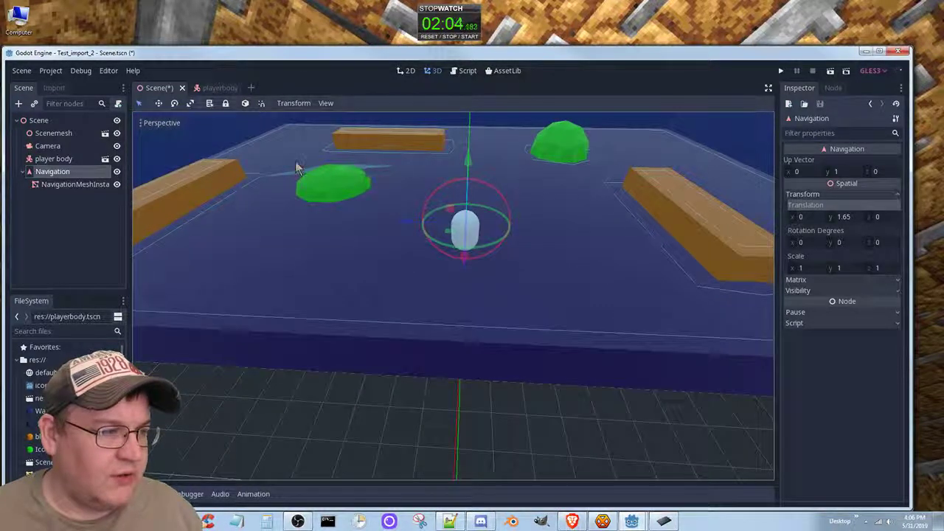
{"action": "scroll", "coordinate": [330, 214], "scroll_direction": "up", "scroll_amount": 3}
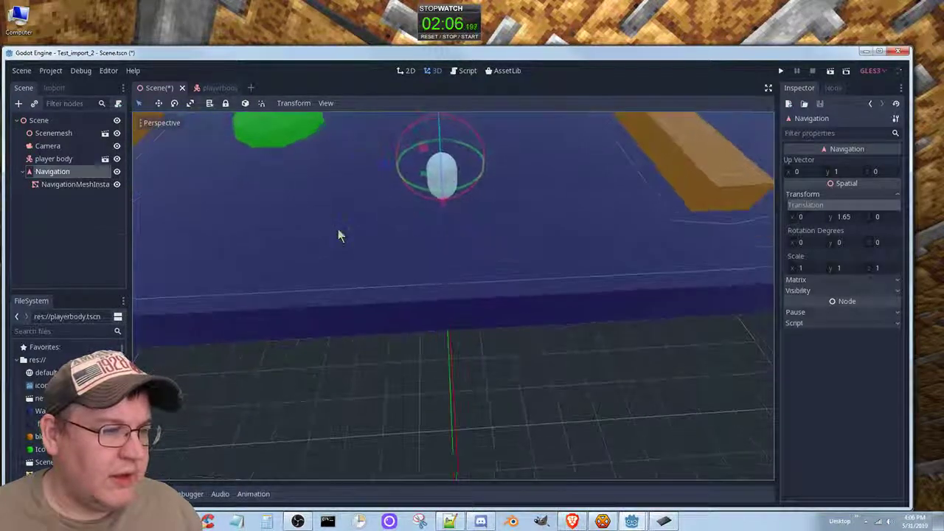
{"action": "scroll", "coordinate": [339, 235], "scroll_direction": "down", "scroll_amount": 3}
{"action": "middle_click_drag", "start_coordinate": [339, 235], "coordinate": [378, 253]}
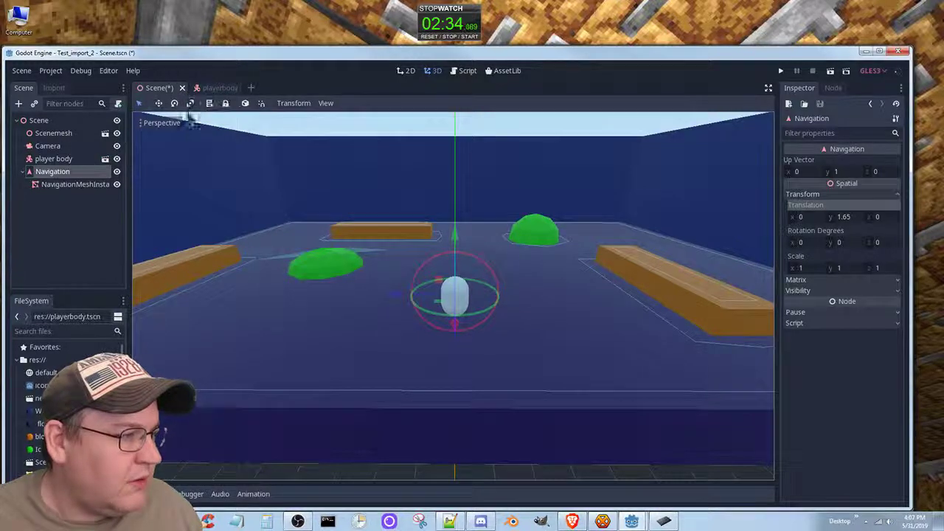
Step: Open the source scene of the Scenemesh instance for editing
{"action": "scroll", "coordinate": [66, 413], "scroll_direction": "down", "scroll_amount": 1}
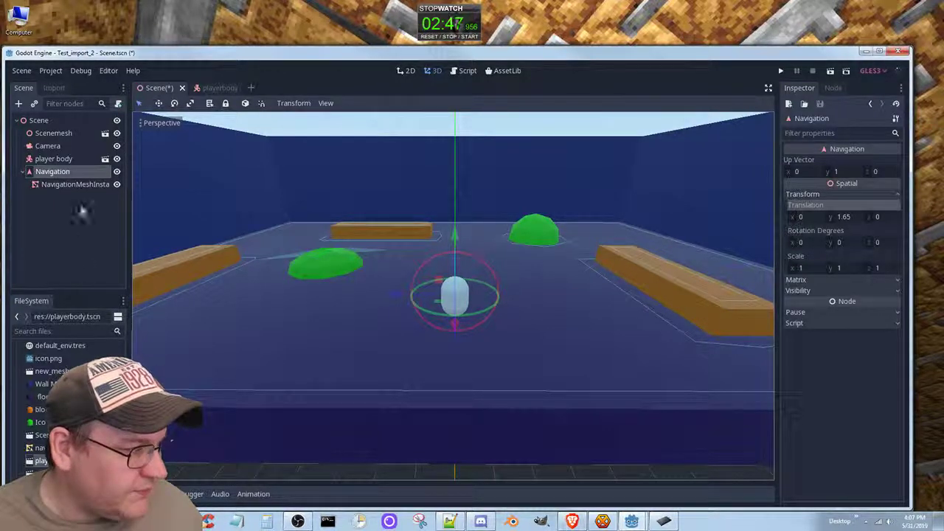
{"action": "left_click", "coordinate": [62, 135]}
{"action": "right_click", "coordinate": [63, 136]}
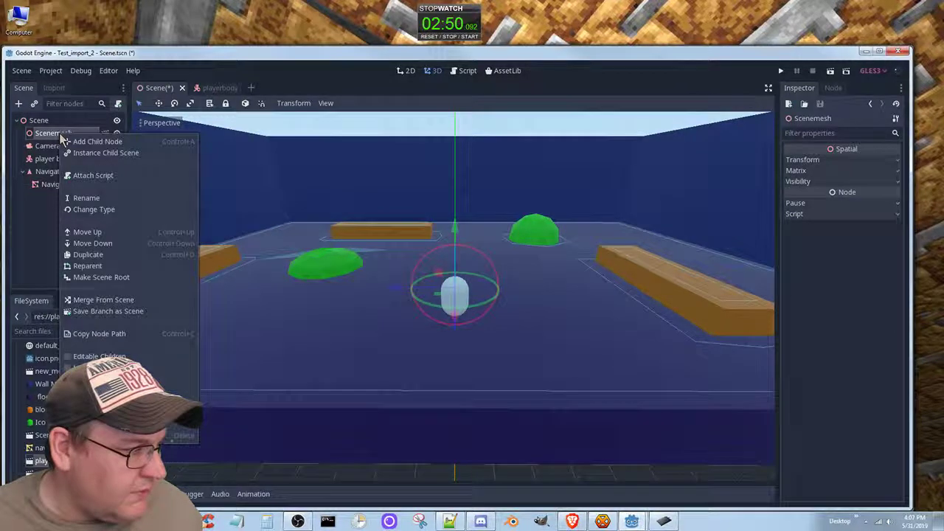
{"action": "left_click", "coordinate": [53, 140]}
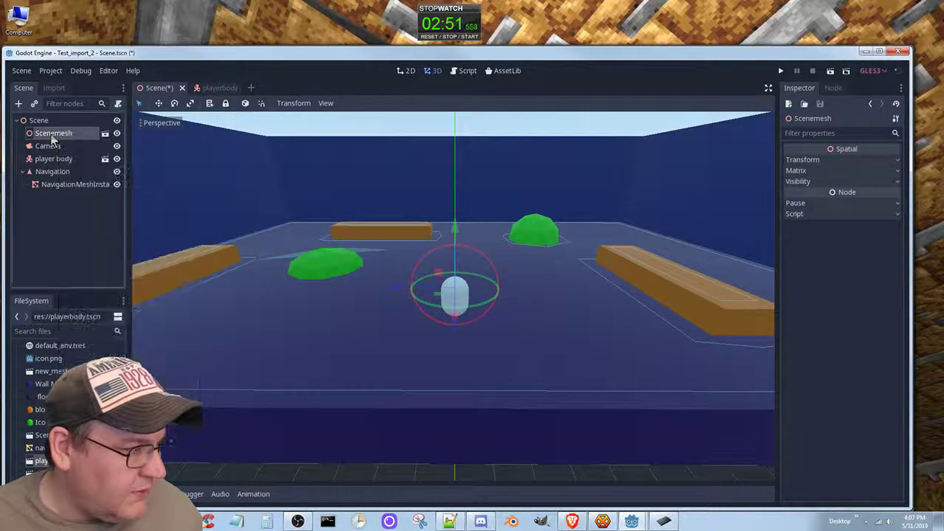
{"action": "left_click", "coordinate": [106, 133]}
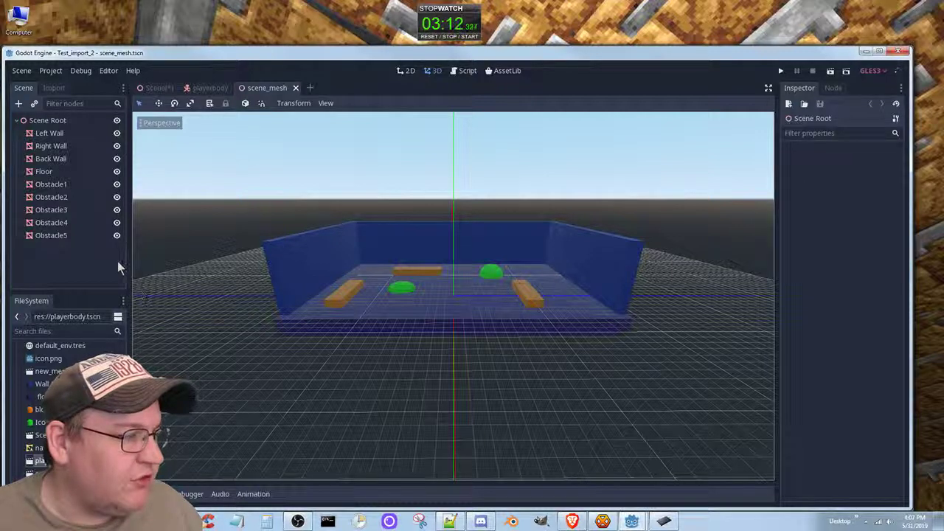
Step: Select the Left Wall mesh node and check its properties and the node commands available for it
{"action": "left_click", "coordinate": [50, 134]}
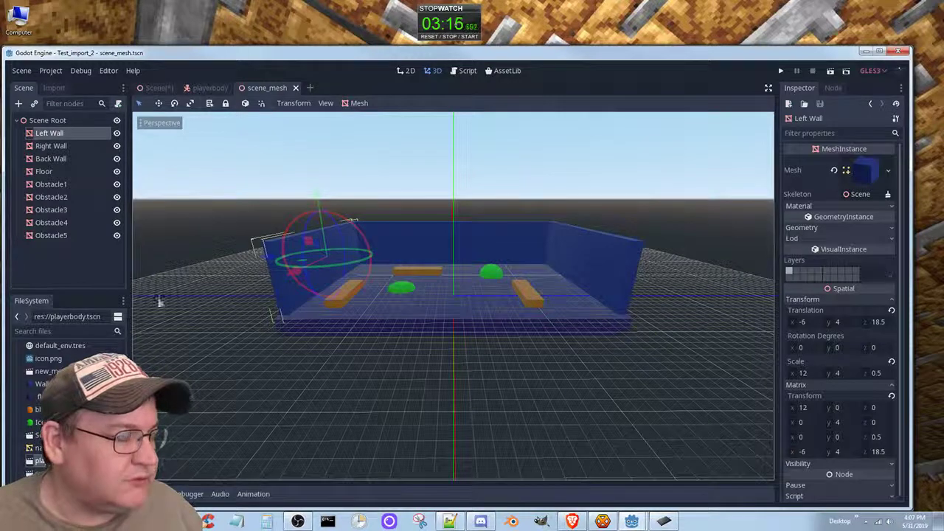
{"action": "left_click", "coordinate": [60, 267]}
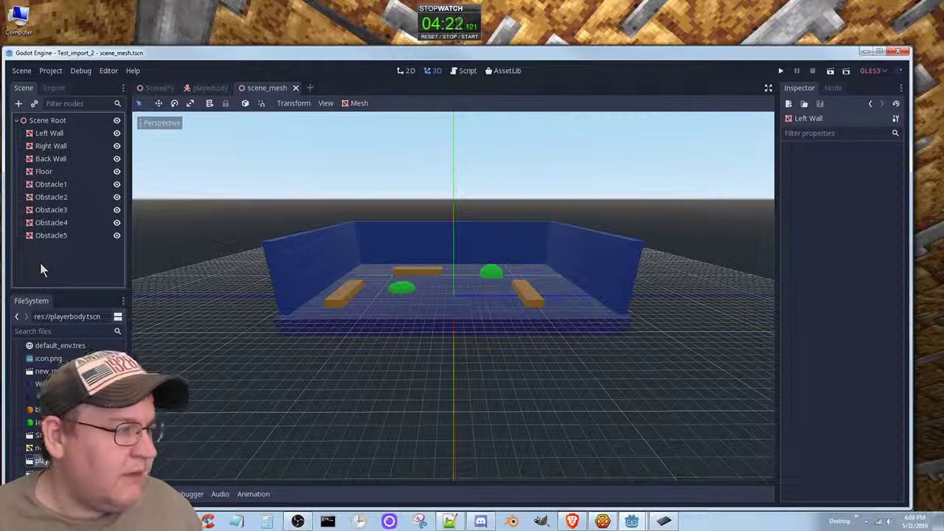
{"action": "left_click", "coordinate": [51, 136]}
{"action": "right_click", "coordinate": [52, 139]}
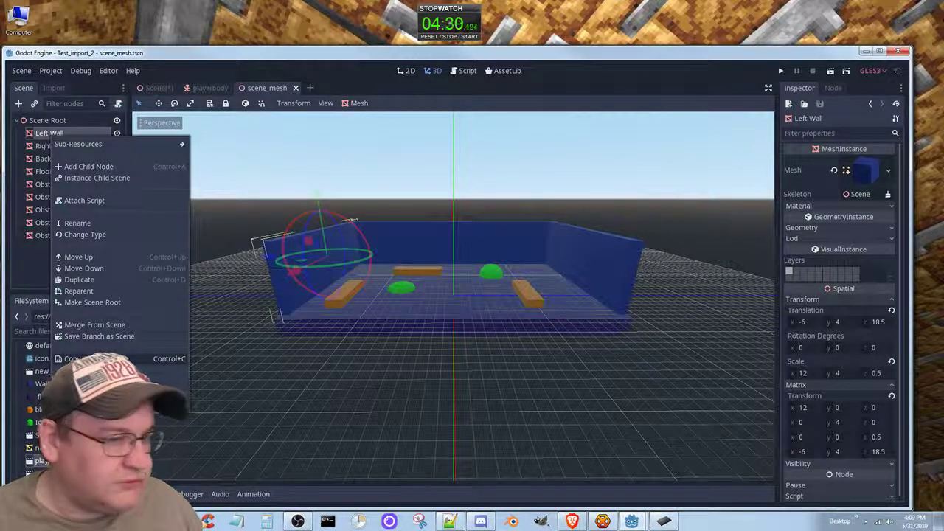
{"action": "left_click", "coordinate": [861, 87]}
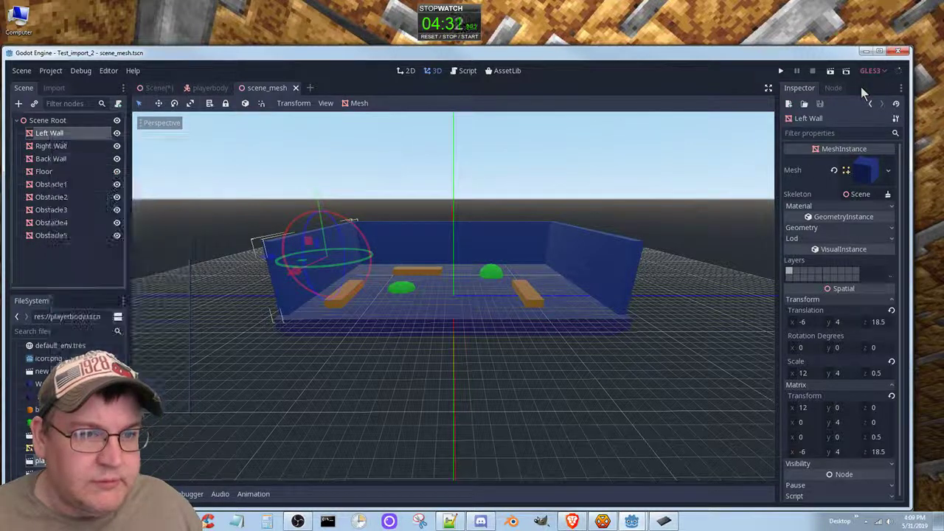
Step: Examine the Left Wall node's mesh resource options, the nodes selectable for its skeleton, and its remaining properties
{"action": "left_click", "coordinate": [888, 173]}
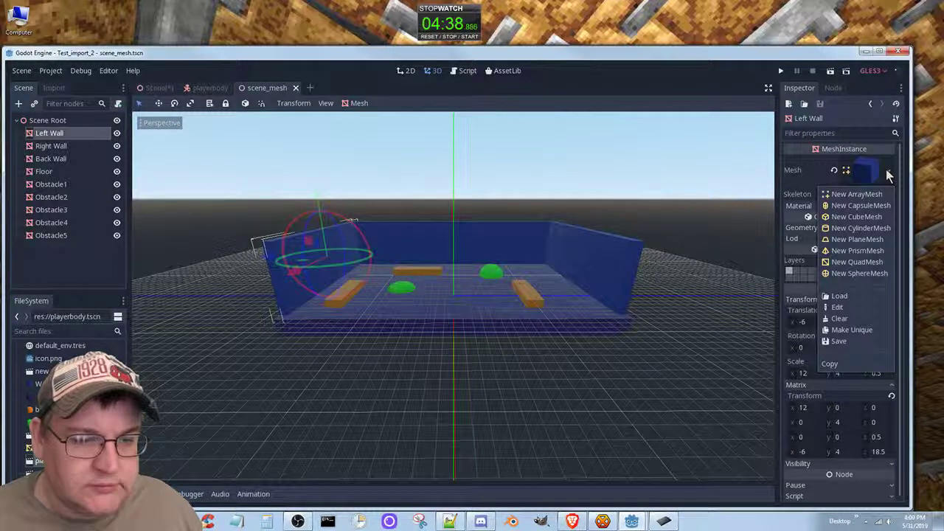
{"action": "left_click", "coordinate": [873, 132]}
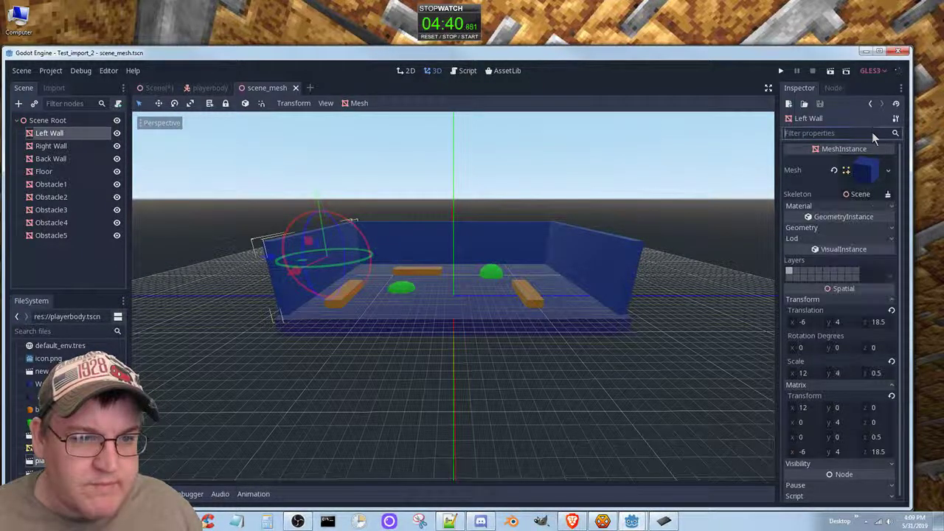
{"action": "left_click", "coordinate": [863, 194]}
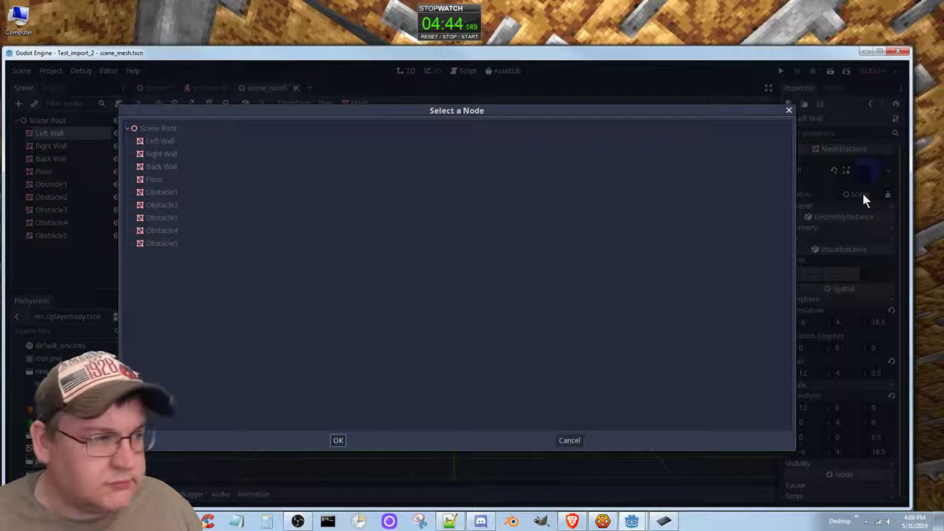
{"action": "left_click", "coordinate": [569, 442]}
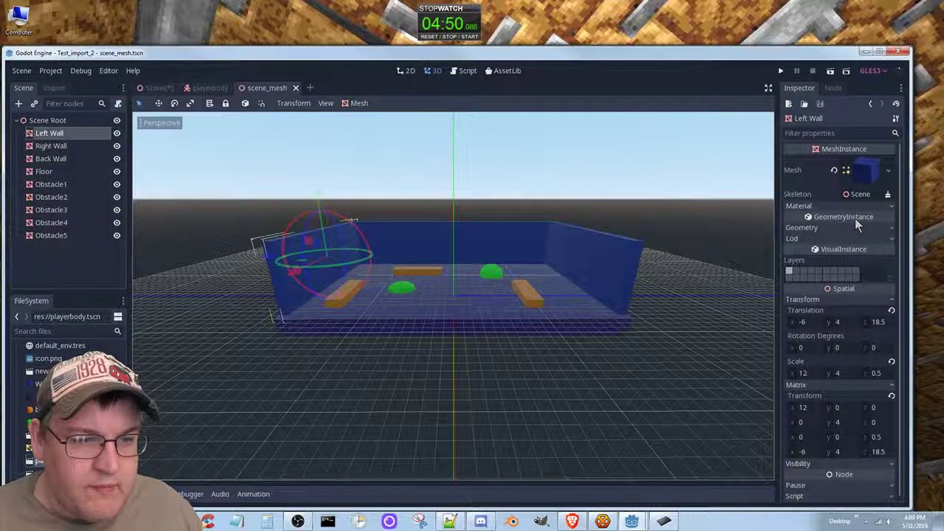
{"action": "scroll", "coordinate": [868, 306], "scroll_direction": "down", "scroll_amount": 1}
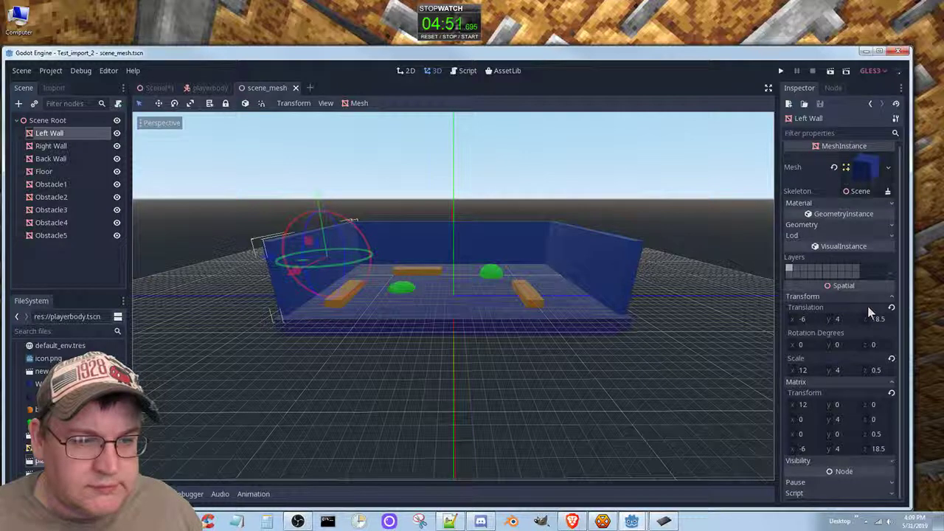
{"action": "scroll", "coordinate": [867, 306], "scroll_direction": "up", "scroll_amount": 1}
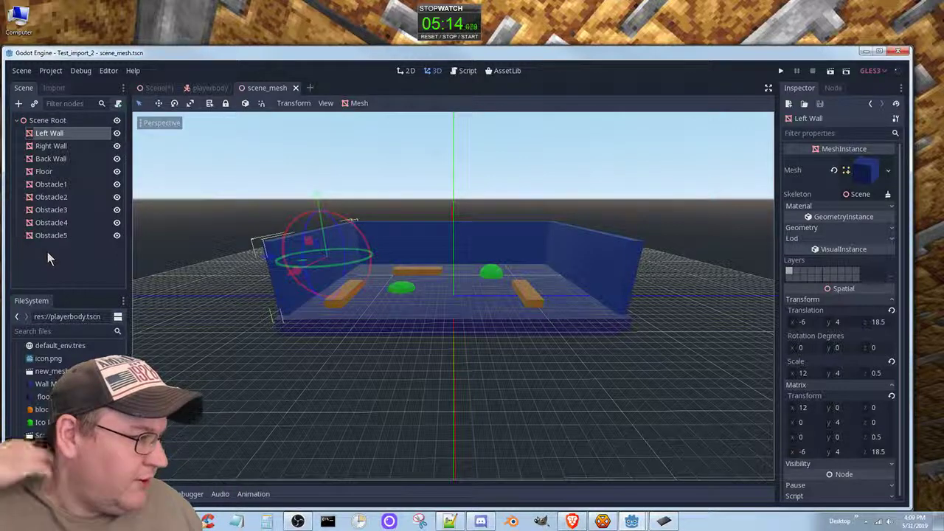
Step: Try adding a CollisionShape child node to the Left Wall mesh and read the new node's configuration warning
{"action": "right_click", "coordinate": [52, 136]}
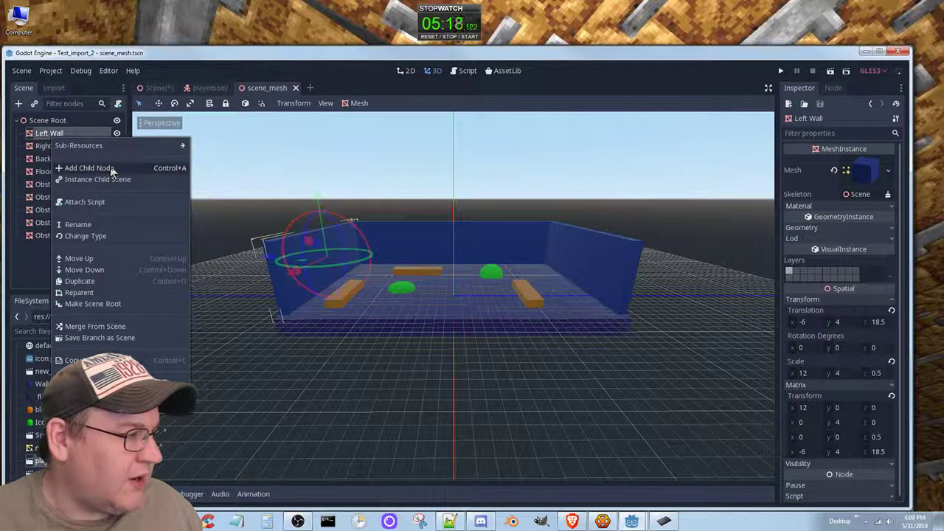
{"action": "left_click", "coordinate": [112, 169]}
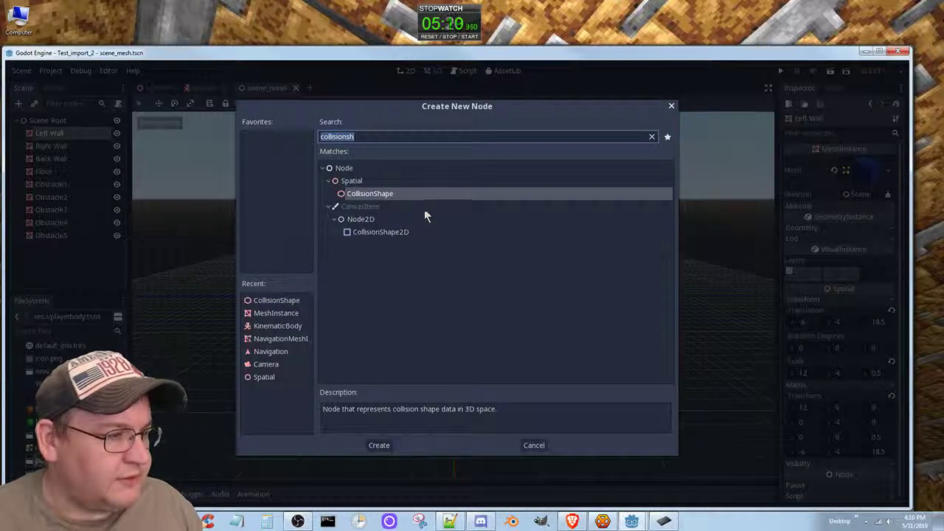
{"action": "left_click", "coordinate": [383, 445]}
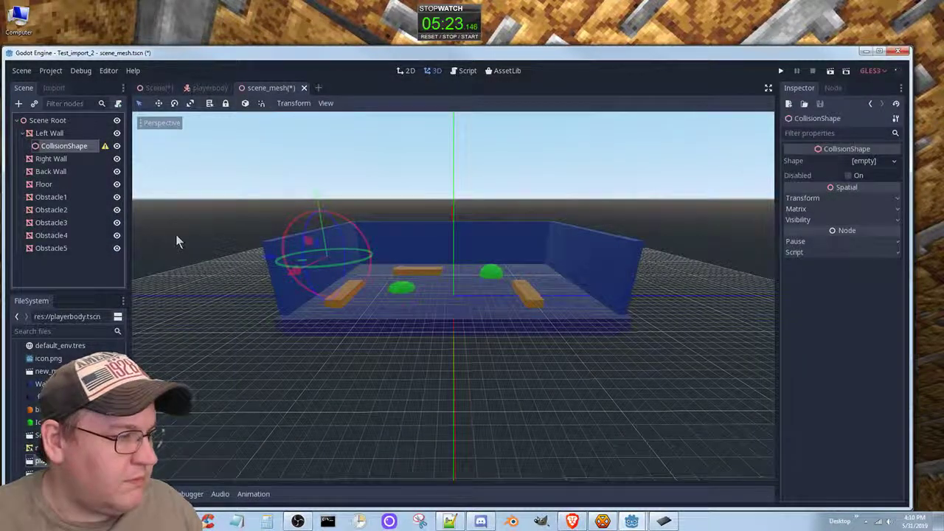
{"action": "left_click", "coordinate": [104, 145]}
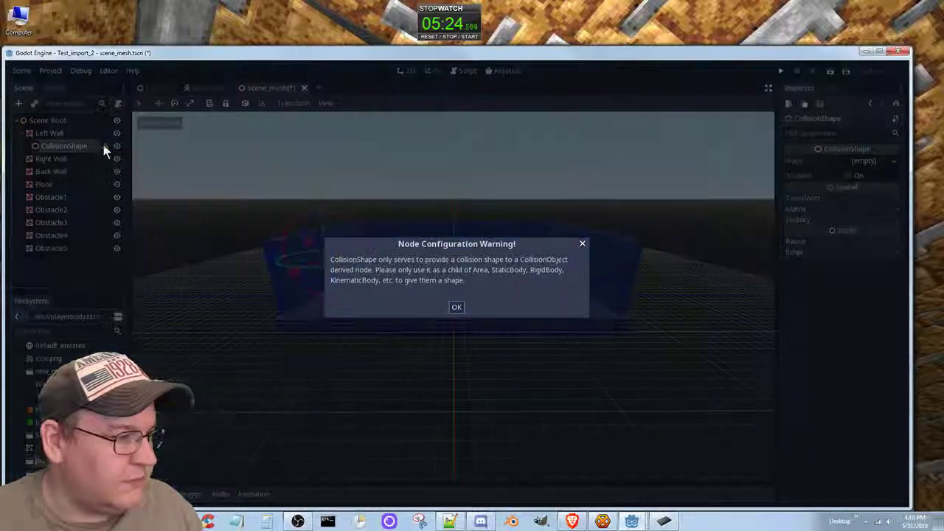
{"action": "left_click", "coordinate": [457, 309]}
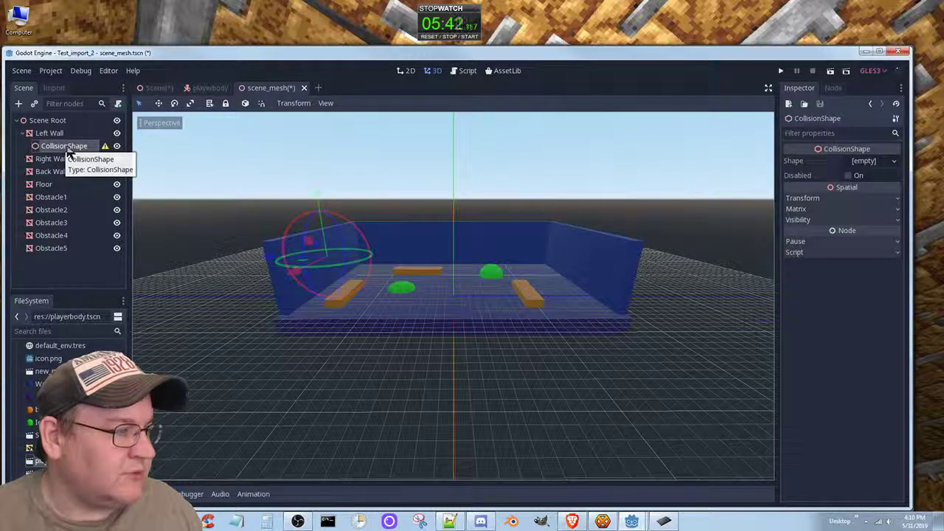
Step: Delete the CollisionShape node under Left Wall
{"action": "right_click", "coordinate": [69, 150]}
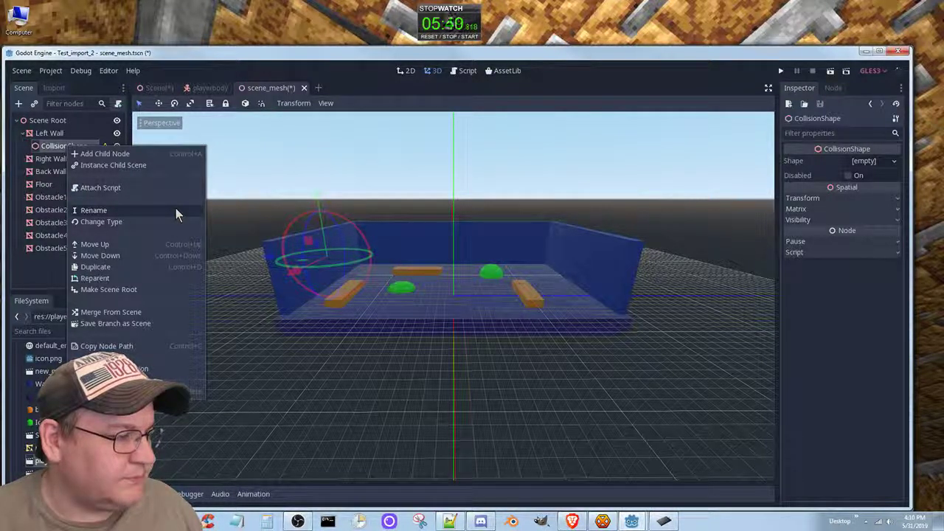
{"action": "left_click", "coordinate": [132, 391]}
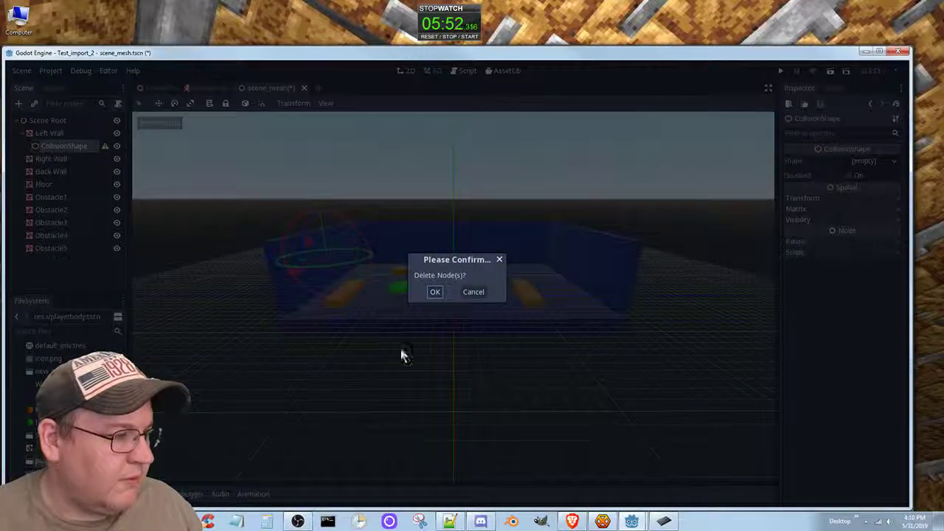
{"action": "left_click", "coordinate": [434, 292]}
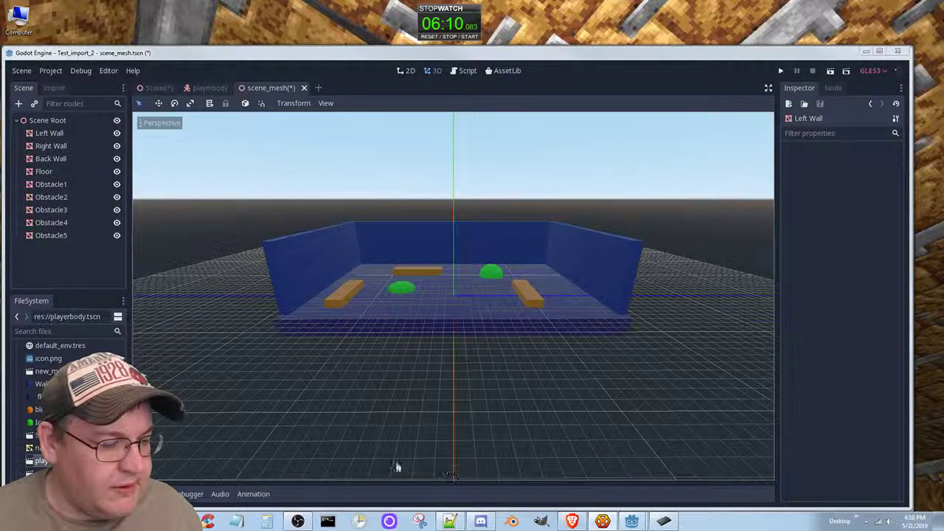
Step: Switch to Brave and, in a new tab, search for "godot is there anyway to make a mesh instance into a static body and/or collision shape"
{"action": "mouse_move", "coordinate": [572, 522]}
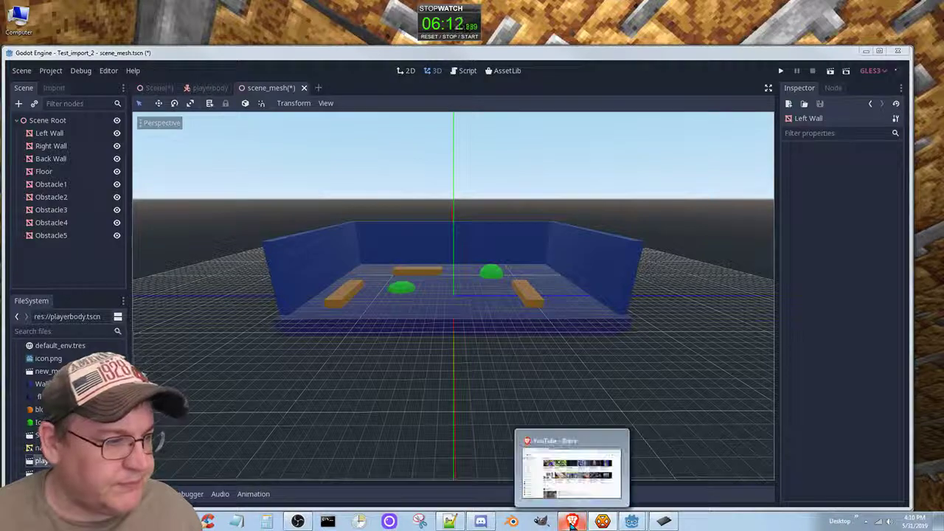
{"action": "left_click", "coordinate": [579, 466]}
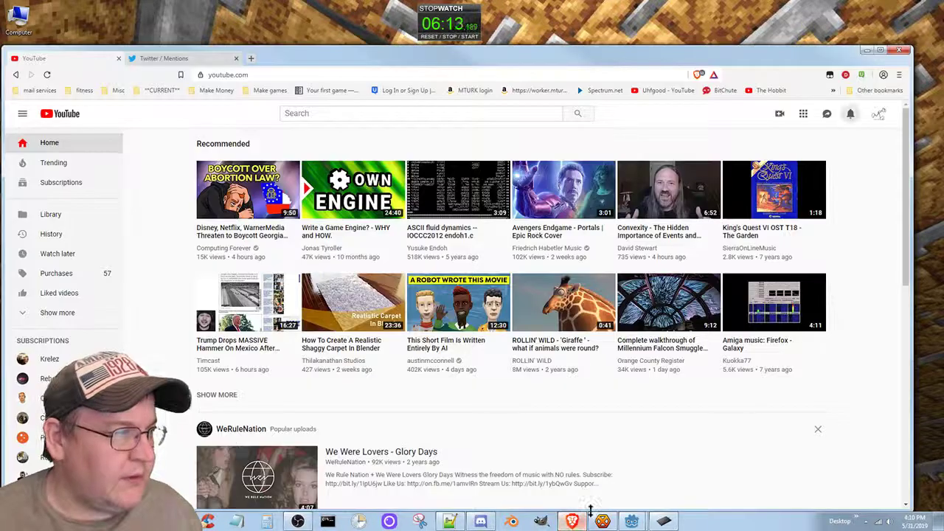
{"action": "left_click", "coordinate": [251, 59]}
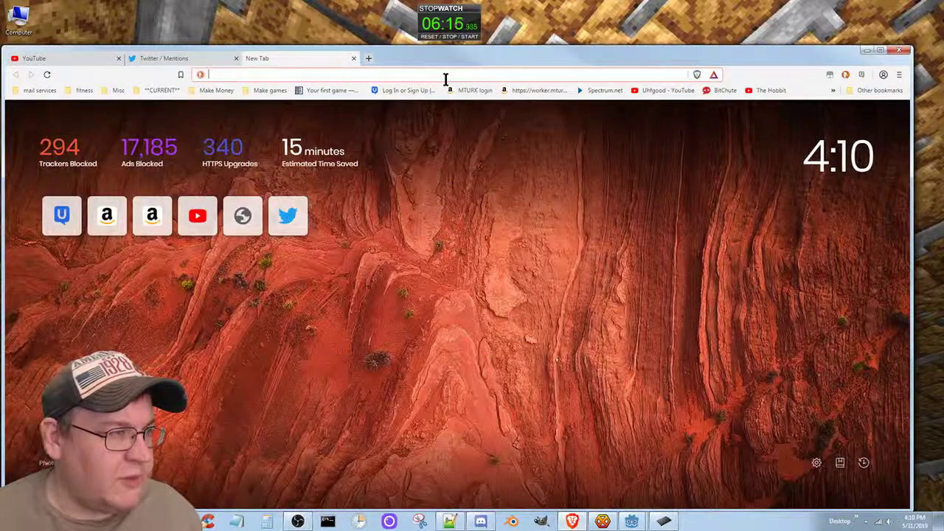
{"action": "type", "text": "godot"}
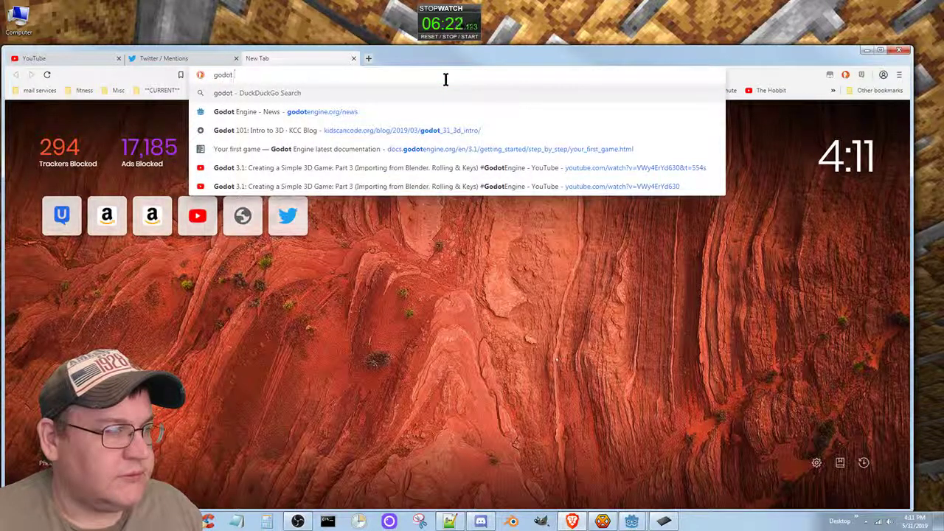
{"action": "type", "text": " 3.1"}
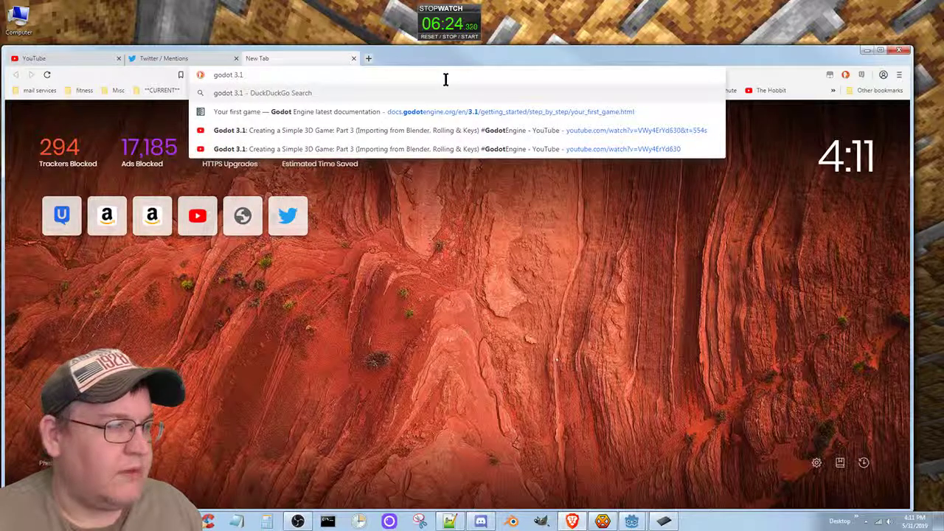
{"action": "key", "text": "BackSpace"}
{"action": "key", "text": "BackSpace"}
{"action": "key", "text": "BackSpace"}
{"action": "type", "text": "is th"}
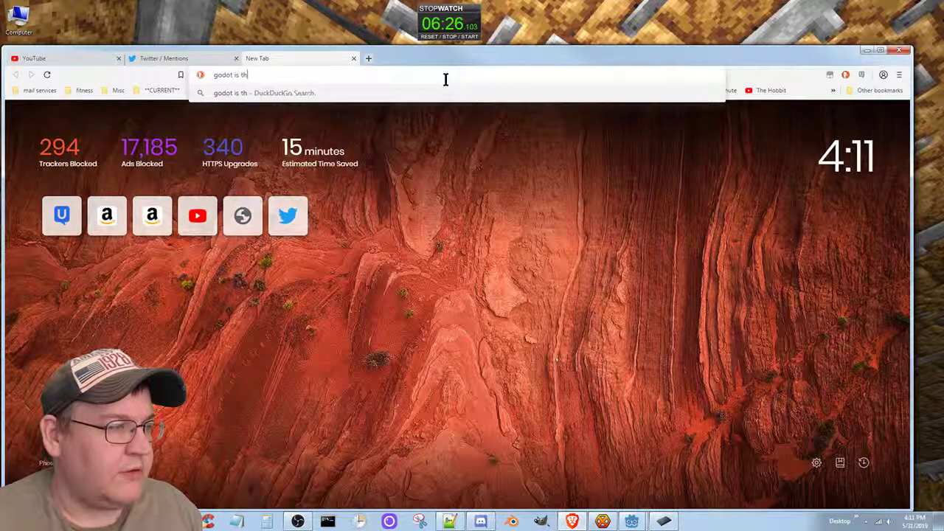
{"action": "type", "text": "ere anyway"}
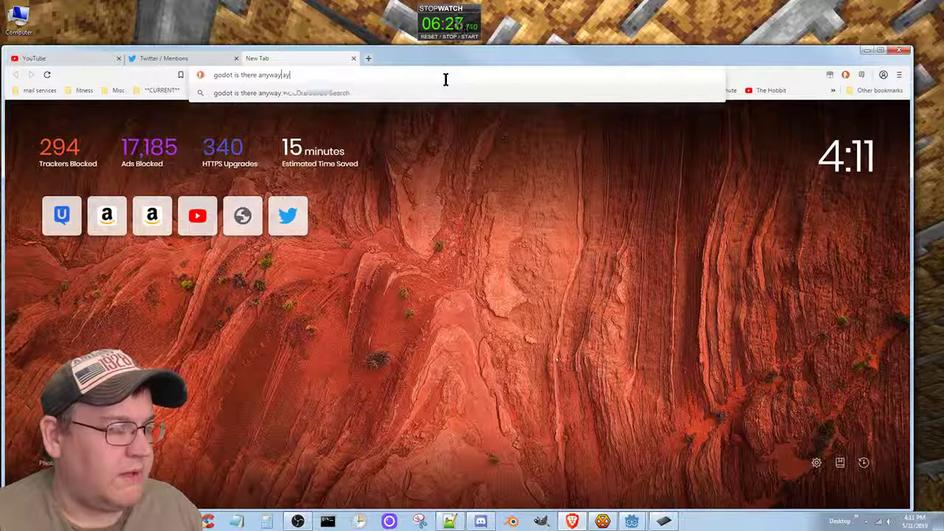
{"action": "type", "text": " to make a me"}
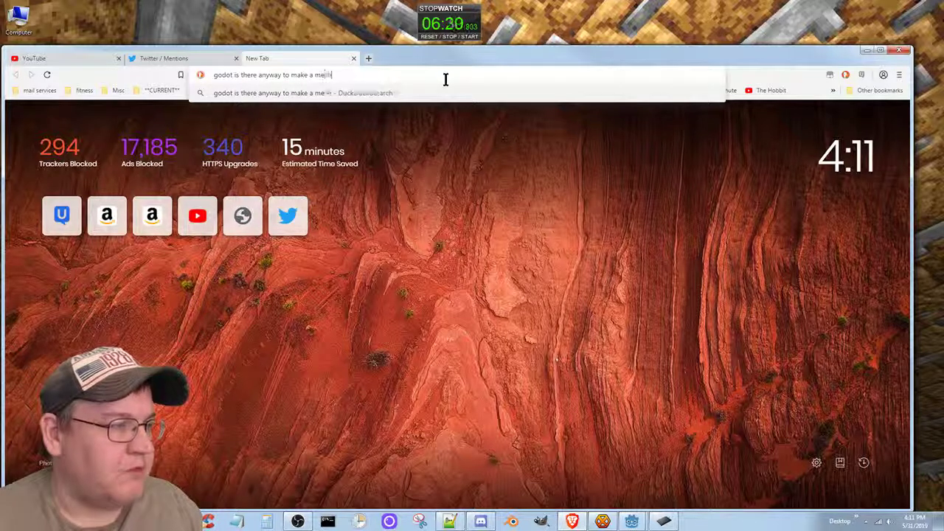
{"action": "type", "text": "sh instance"}
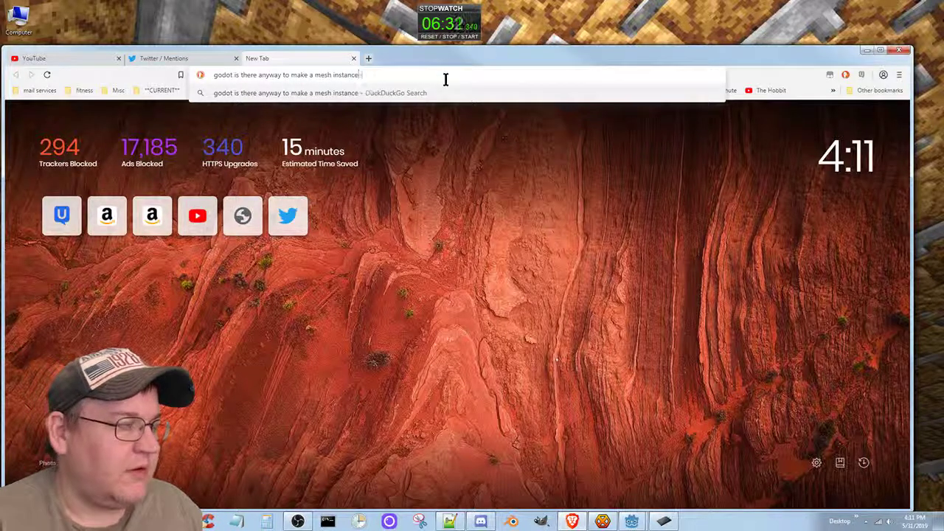
{"action": "type", "text": " inin"}
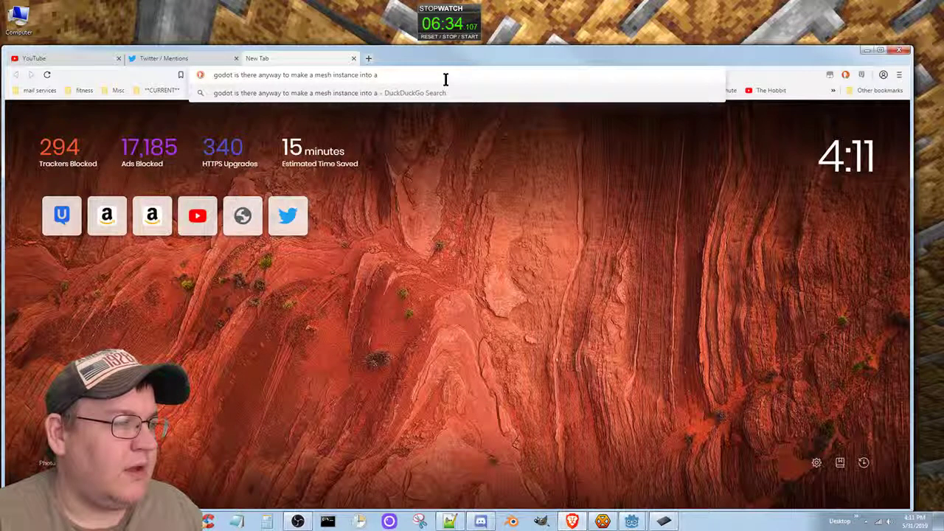
{"action": "type", "text": " a"}
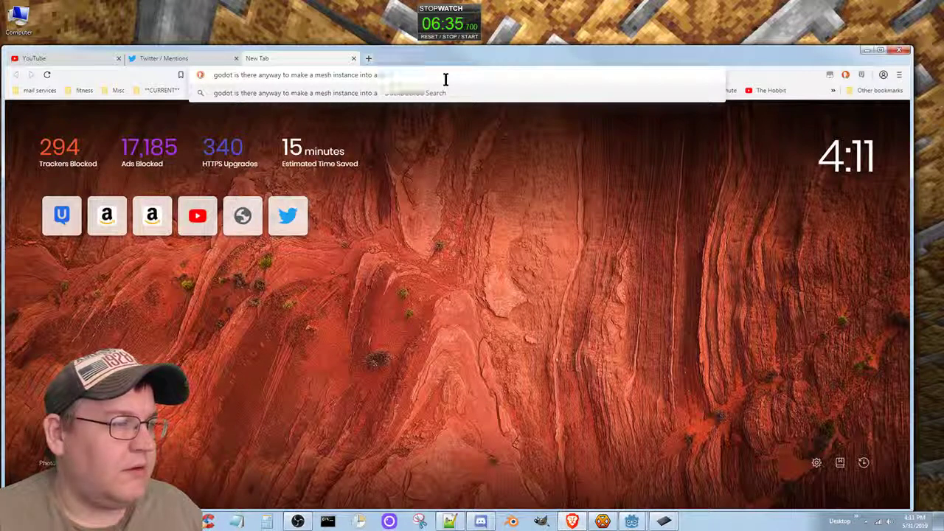
{"action": "type", "text": " static body "}
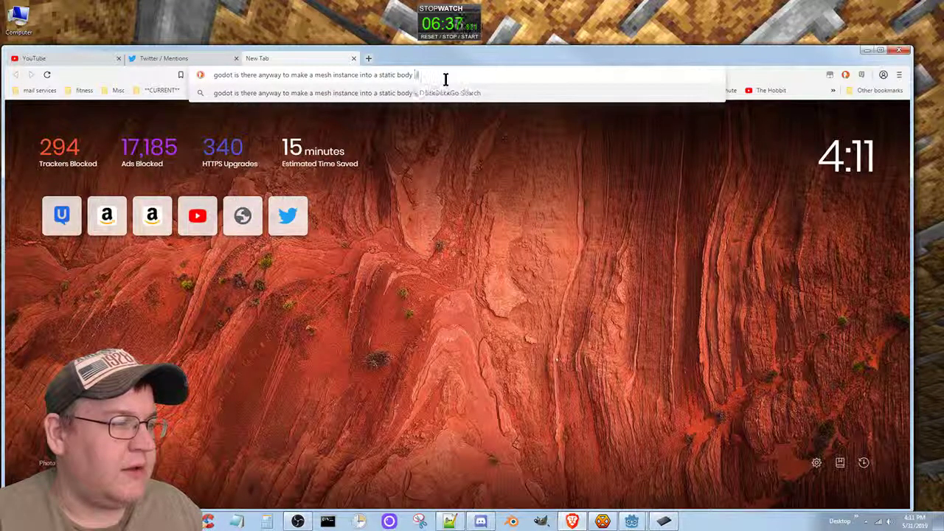
{"action": "type", "text": "and/or c"}
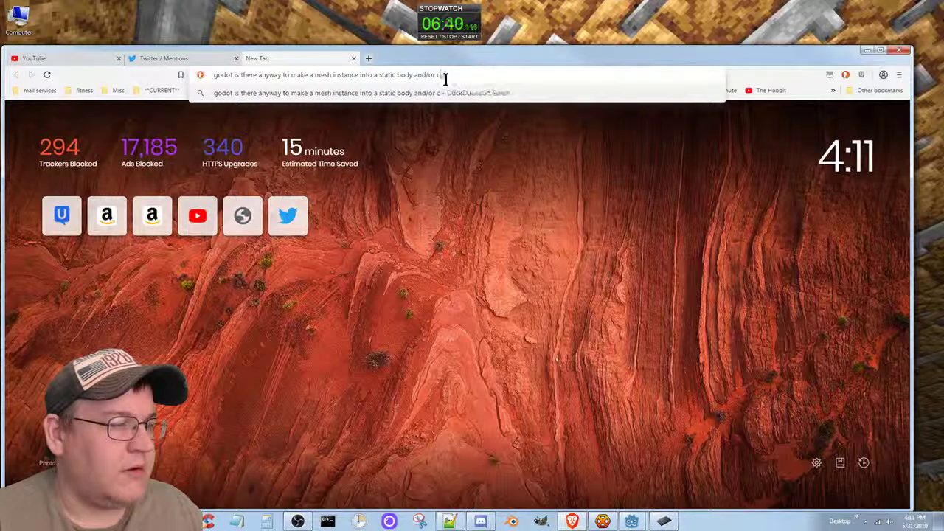
{"action": "type", "text": "ollision shap"}
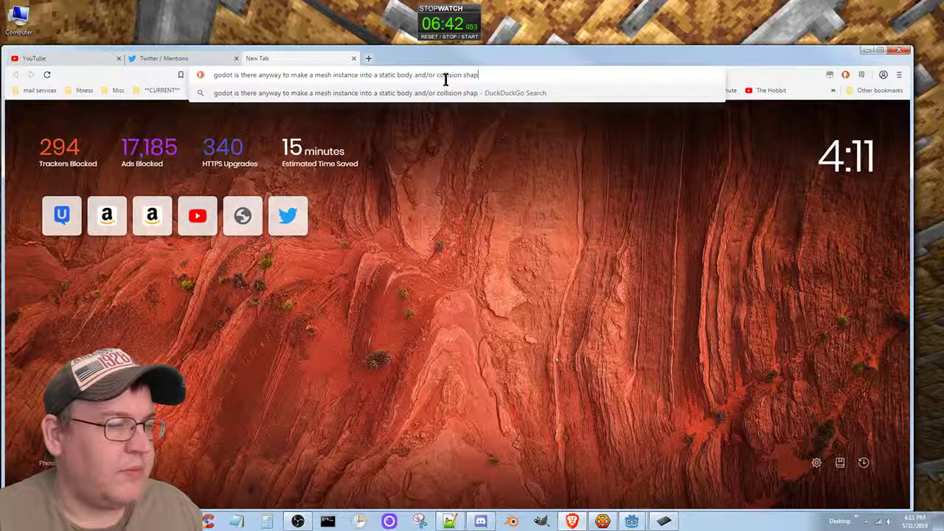
{"action": "type", "text": "e"}
{"action": "key", "text": "Return"}
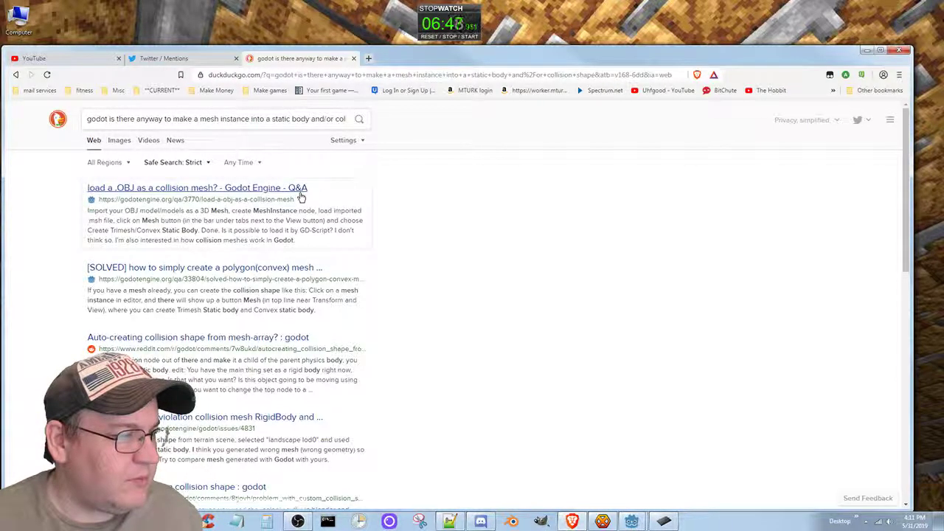
Step: Open the results on loading an .OBJ as collision mesh, creating a polygon(convex) mesh and auto-creating collision shapes in separate new tabs
{"action": "right_click", "coordinate": [368, 196]}
{"action": "left_click", "coordinate": [395, 200]}
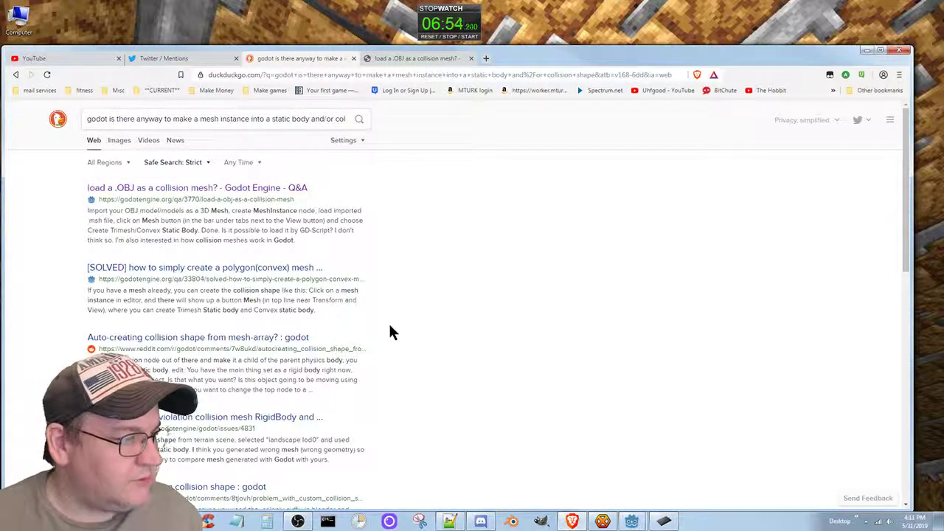
{"action": "scroll", "coordinate": [390, 330], "scroll_direction": "down", "scroll_amount": 1}
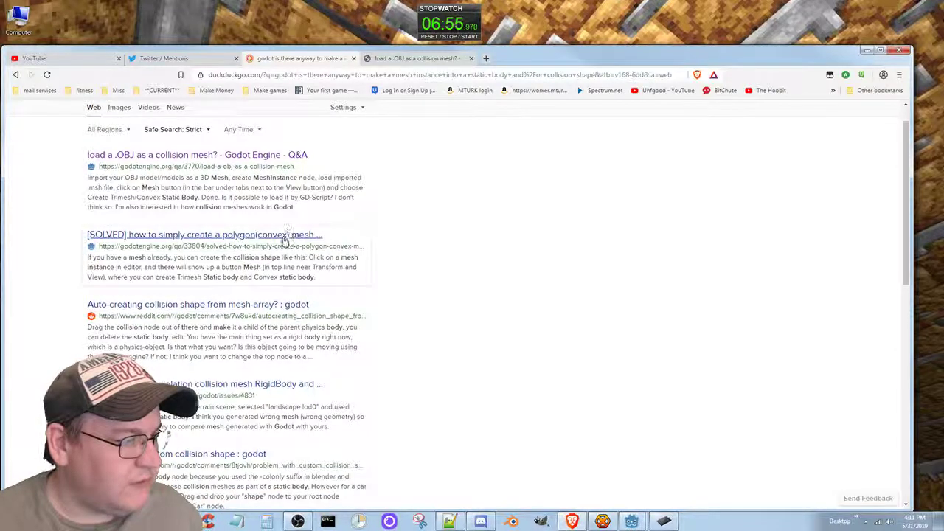
{"action": "right_click", "coordinate": [296, 239]}
{"action": "left_click", "coordinate": [306, 249]}
{"action": "scroll", "coordinate": [386, 346], "scroll_direction": "down", "scroll_amount": 3}
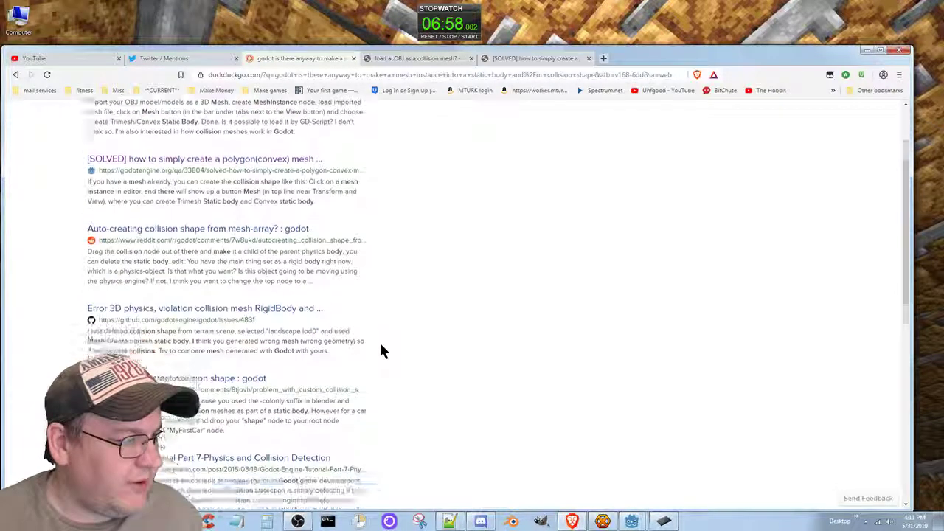
{"action": "right_click", "coordinate": [259, 214]}
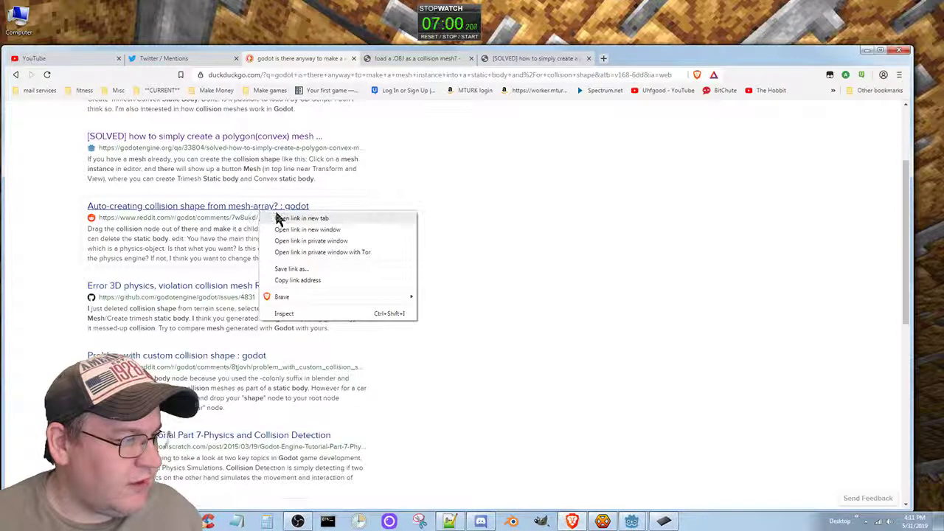
{"action": "left_click", "coordinate": [276, 219]}
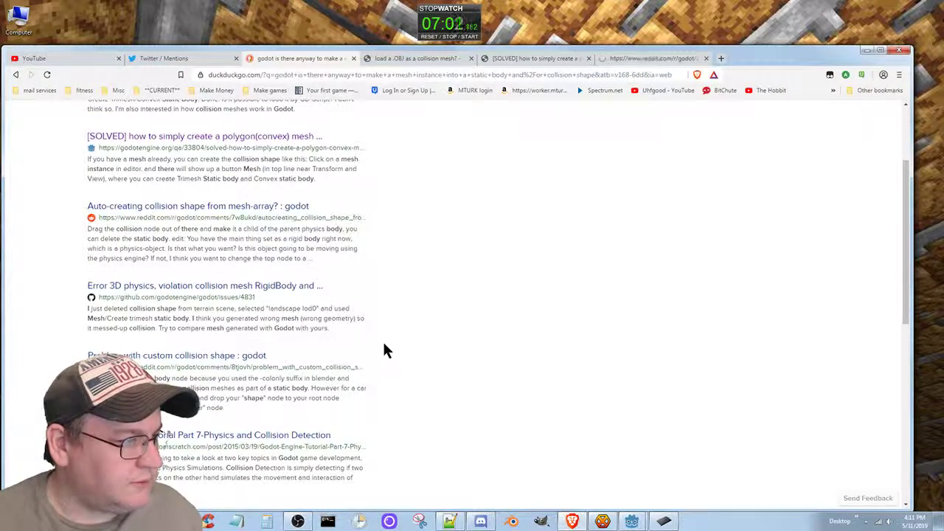
{"action": "scroll", "coordinate": [375, 347], "scroll_direction": "down", "scroll_amount": 2}
{"action": "scroll", "coordinate": [375, 357], "scroll_direction": "down", "scroll_amount": 1}
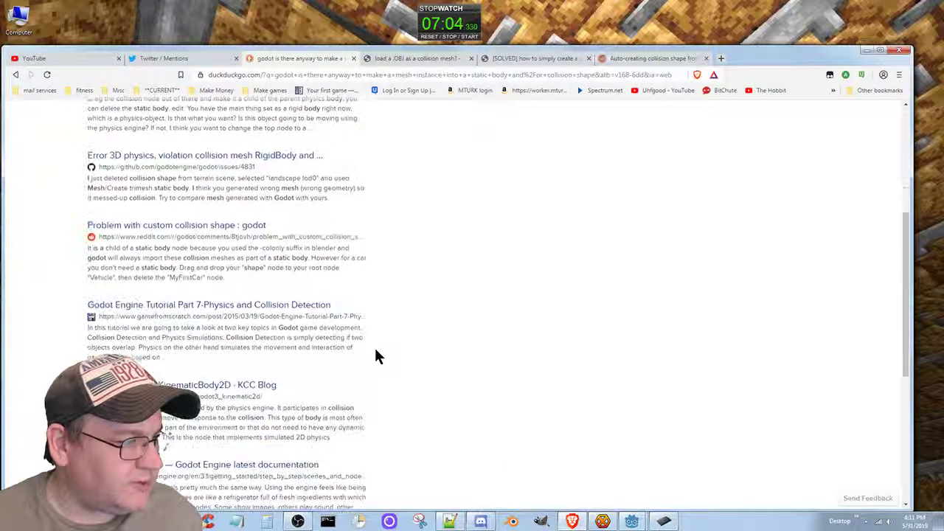
Step: Look through the search results and read the answer on loading an .OBJ as a collision mesh for a way to make static bodies
{"action": "scroll", "coordinate": [375, 356], "scroll_direction": "down", "scroll_amount": 1}
{"action": "scroll", "coordinate": [375, 356], "scroll_direction": "down", "scroll_amount": 3}
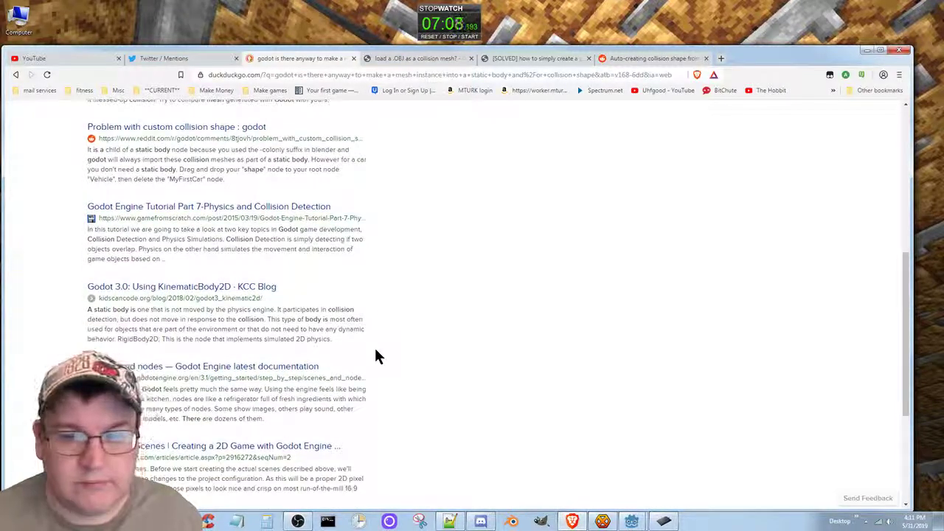
{"action": "left_click", "coordinate": [409, 59]}
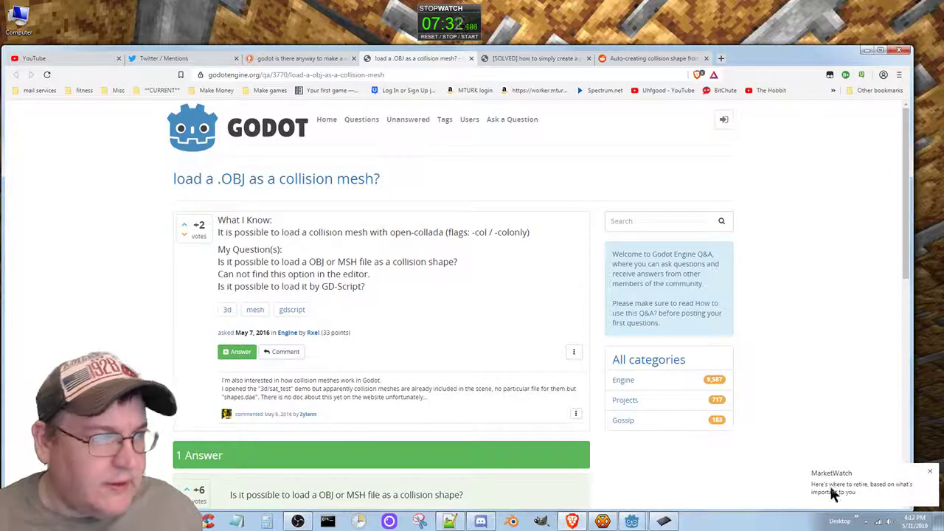
{"action": "left_click", "coordinate": [835, 490]}
{"action": "left_click", "coordinate": [396, 63]}
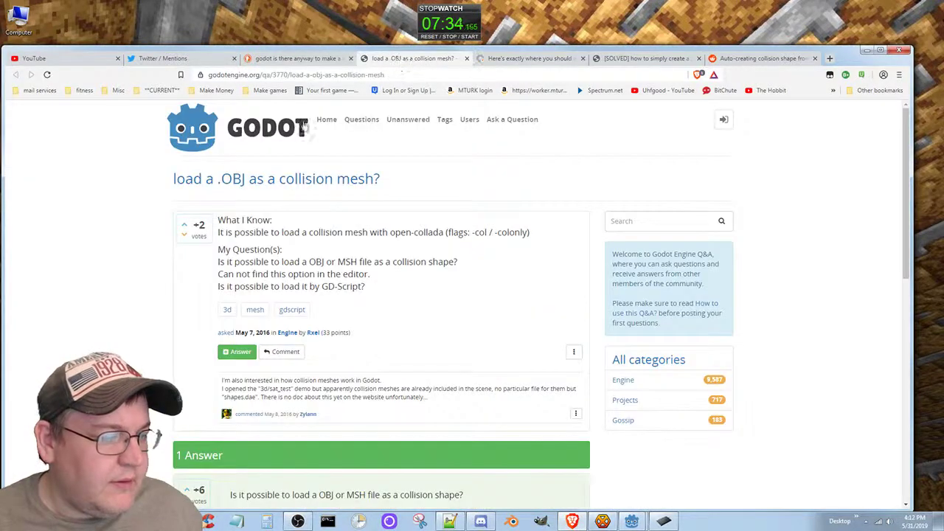
{"action": "scroll", "coordinate": [82, 297], "scroll_direction": "down", "scroll_amount": 2}
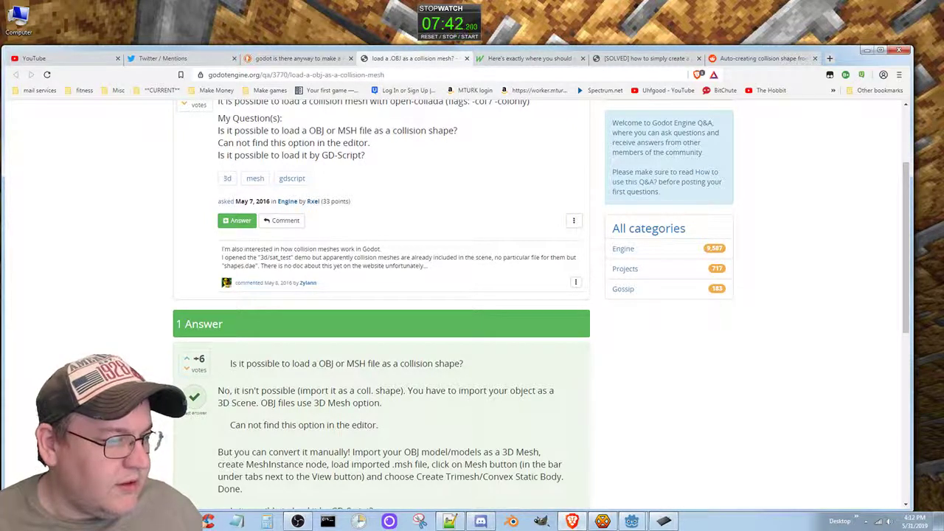
{"action": "scroll", "coordinate": [493, 303], "scroll_direction": "down", "scroll_amount": 1}
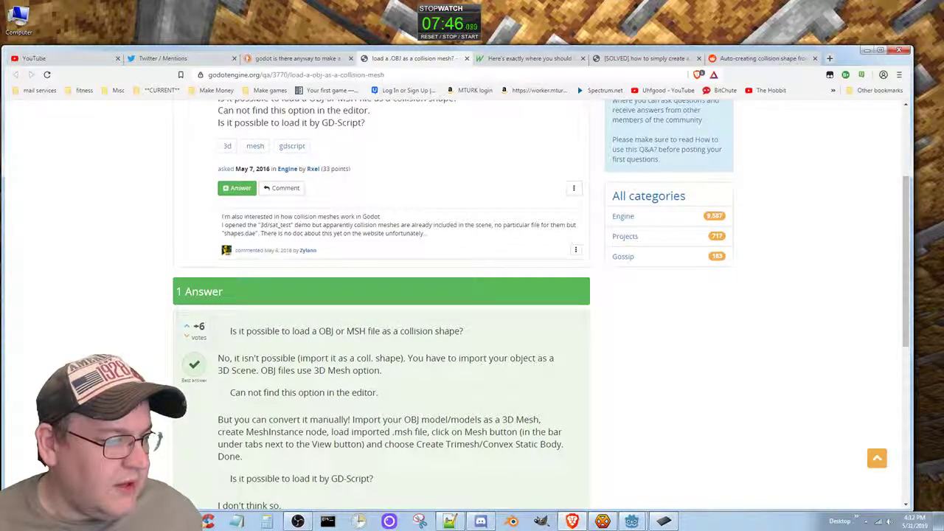
{"action": "scroll", "coordinate": [456, 304], "scroll_direction": "down", "scroll_amount": 3}
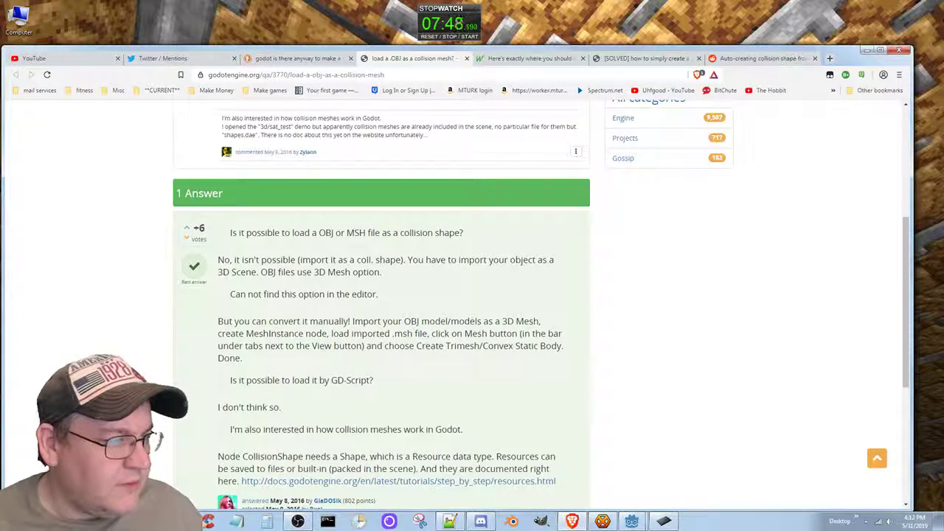
{"action": "scroll", "coordinate": [381, 302], "scroll_direction": "down", "scroll_amount": 3}
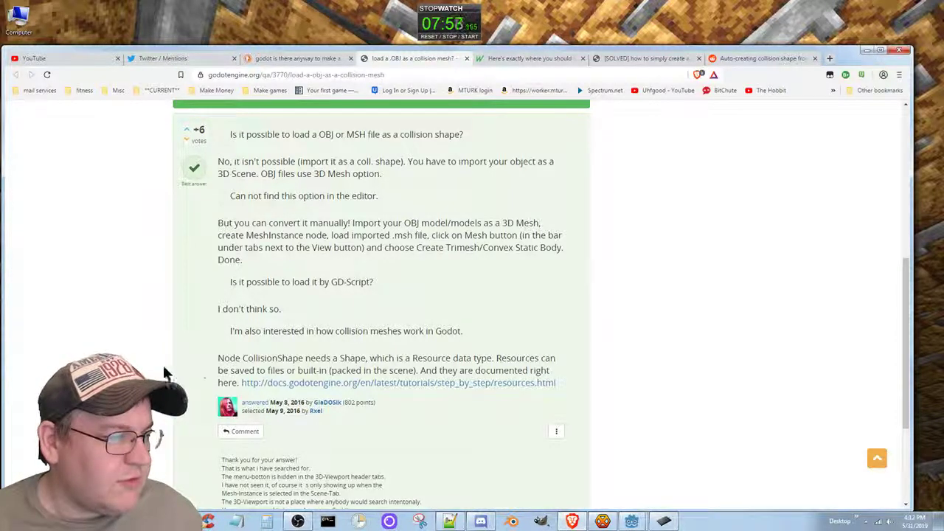
{"action": "scroll", "coordinate": [163, 365], "scroll_direction": "down", "scroll_amount": 2}
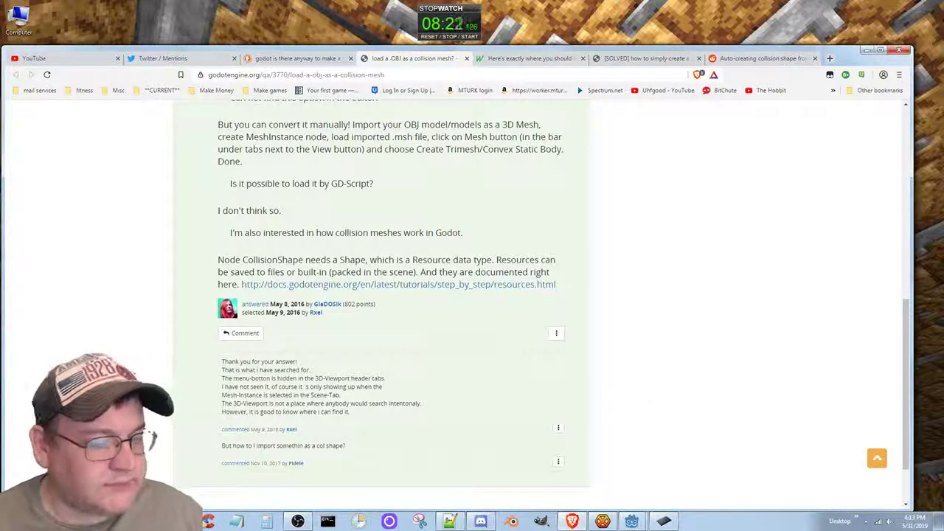
Step: Switch to the Godot editor and create a convex static body for the Left Wall mesh
{"action": "mouse_move", "coordinate": [624, 518]}
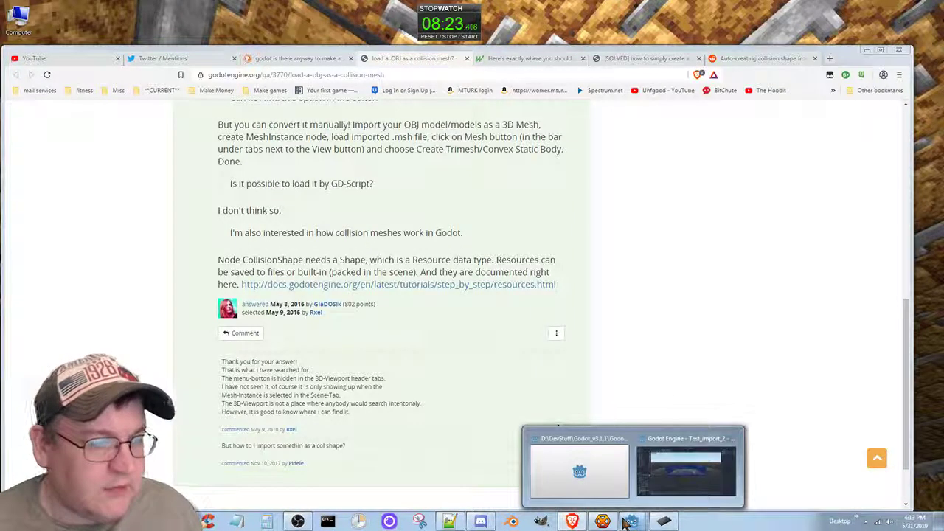
{"action": "left_click", "coordinate": [663, 472]}
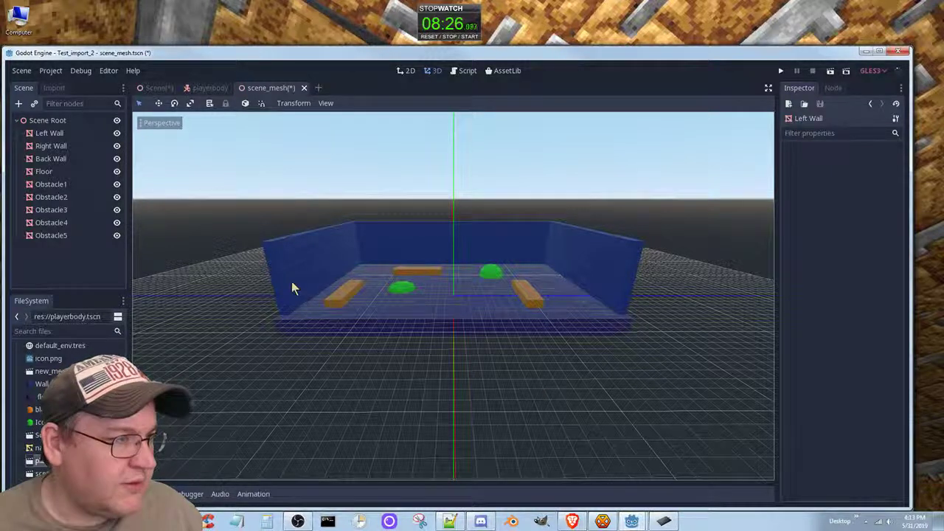
{"action": "left_click", "coordinate": [289, 249]}
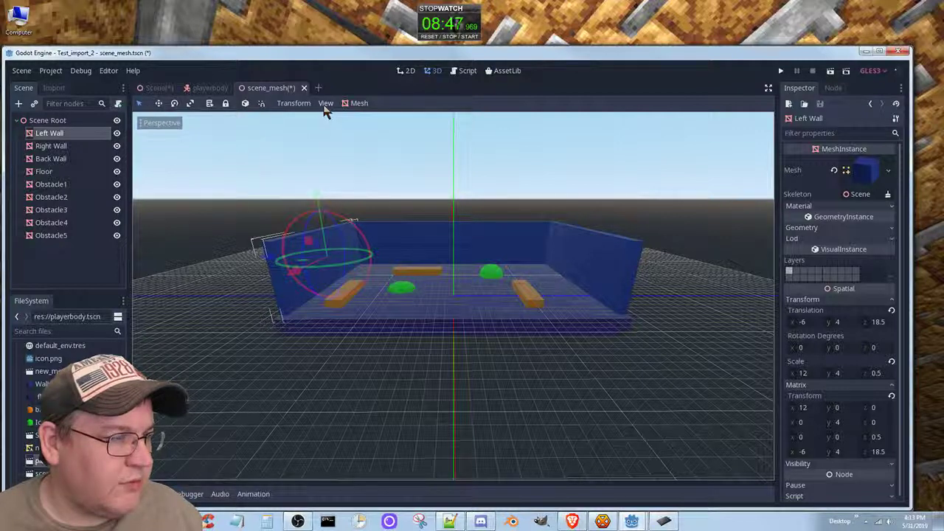
{"action": "left_click", "coordinate": [368, 104]}
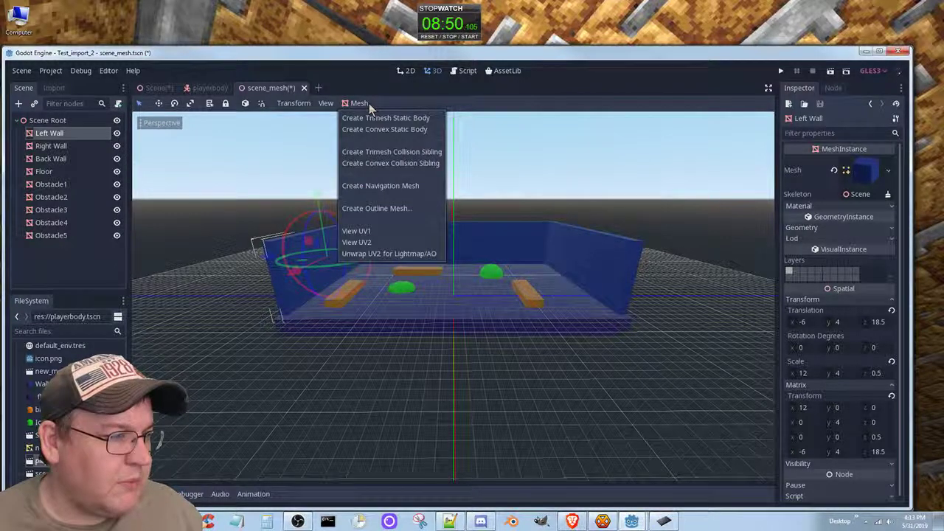
{"action": "left_click", "coordinate": [420, 130]}
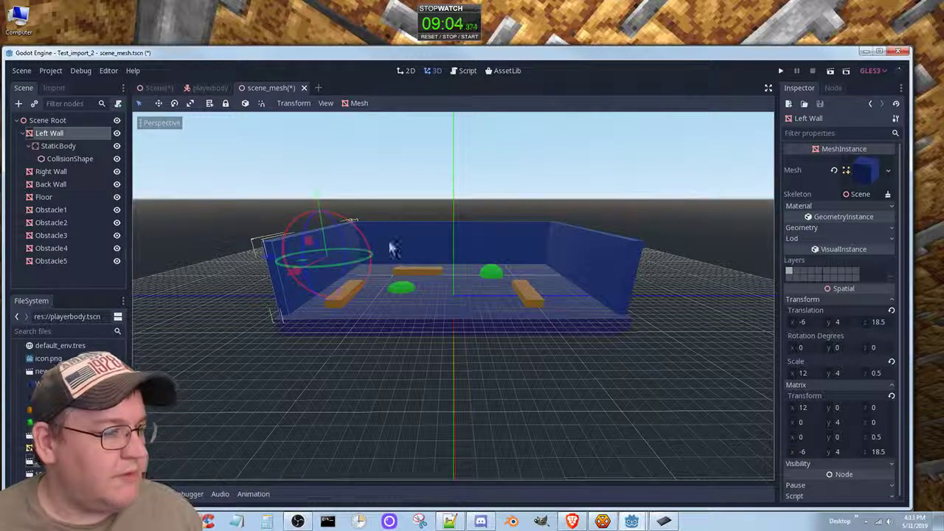
Step: Create a convex static body for the Right Wall mesh and for the Back Wall mesh
{"action": "left_click", "coordinate": [61, 173]}
{"action": "left_click", "coordinate": [360, 104]}
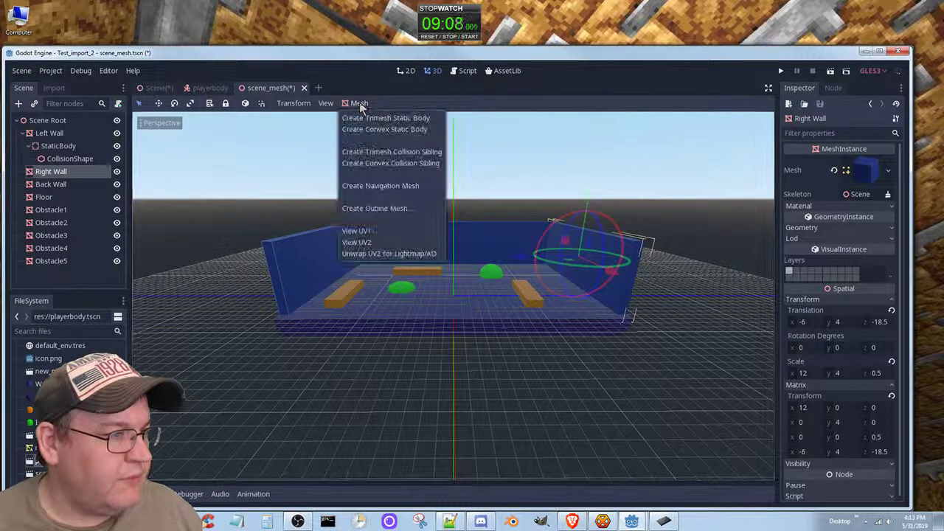
{"action": "left_click", "coordinate": [408, 131]}
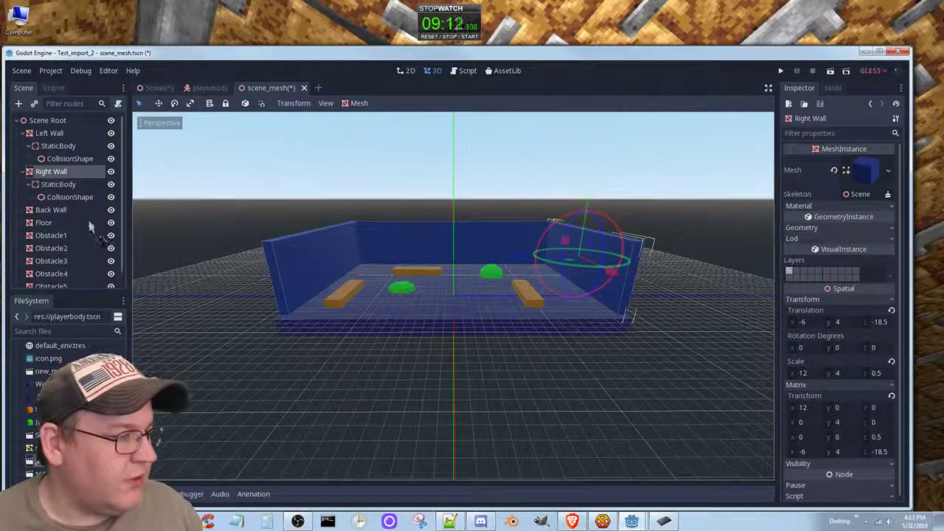
{"action": "left_click", "coordinate": [59, 209]}
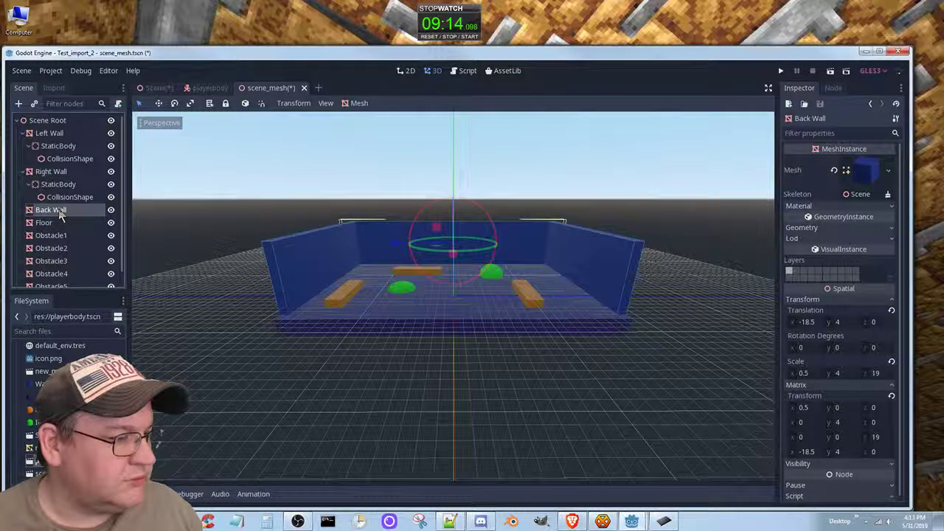
{"action": "left_click", "coordinate": [361, 104]}
{"action": "left_click", "coordinate": [380, 131]}
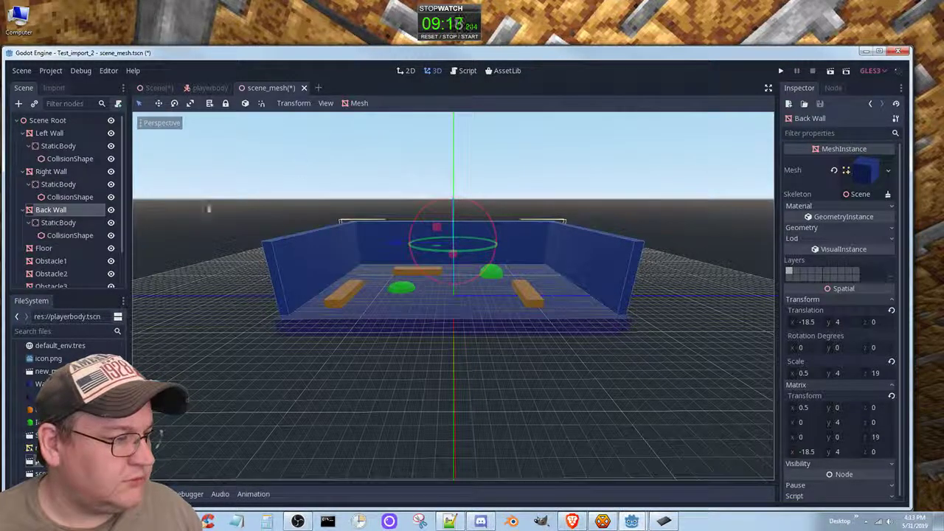
Step: Create a convex static body for the Floor mesh and for the Obstacle1 mesh
{"action": "left_click", "coordinate": [44, 248]}
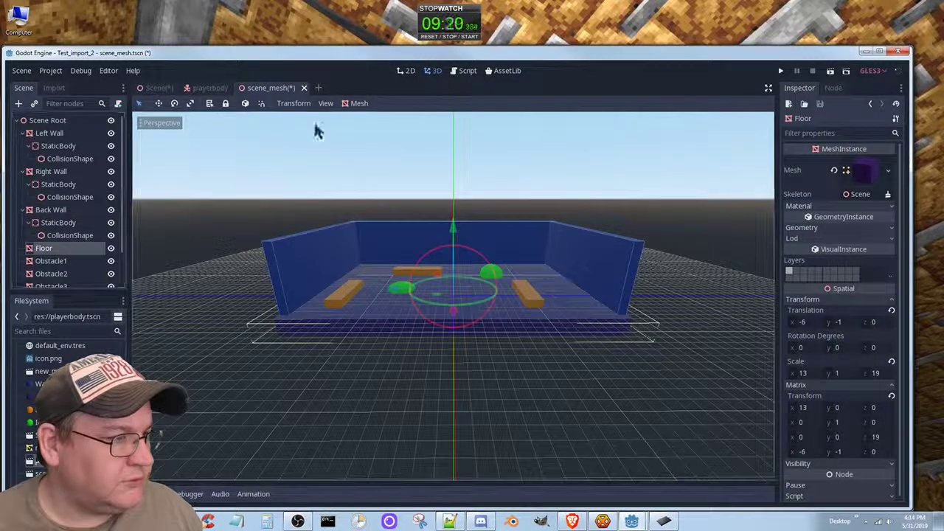
{"action": "left_click", "coordinate": [358, 103]}
{"action": "left_click", "coordinate": [375, 130]}
{"action": "scroll", "coordinate": [51, 251], "scroll_direction": "down", "scroll_amount": 2}
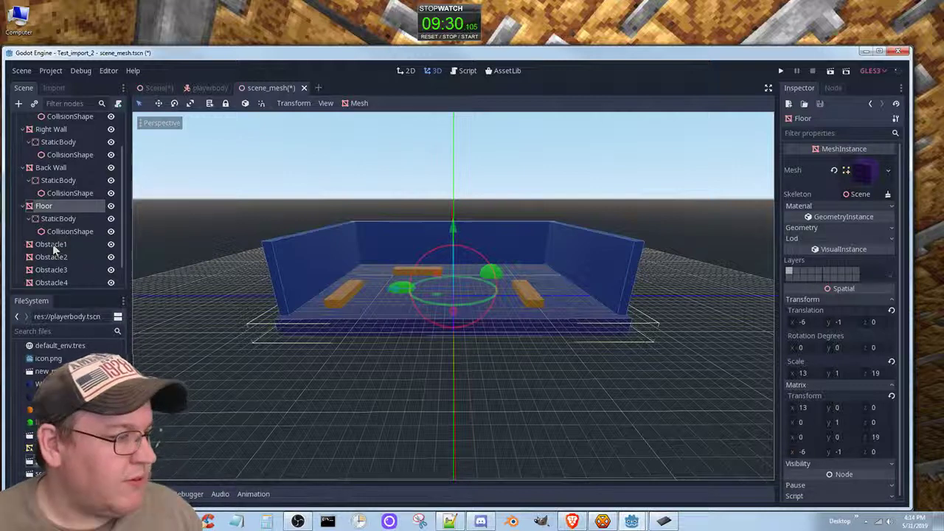
{"action": "left_click", "coordinate": [53, 248]}
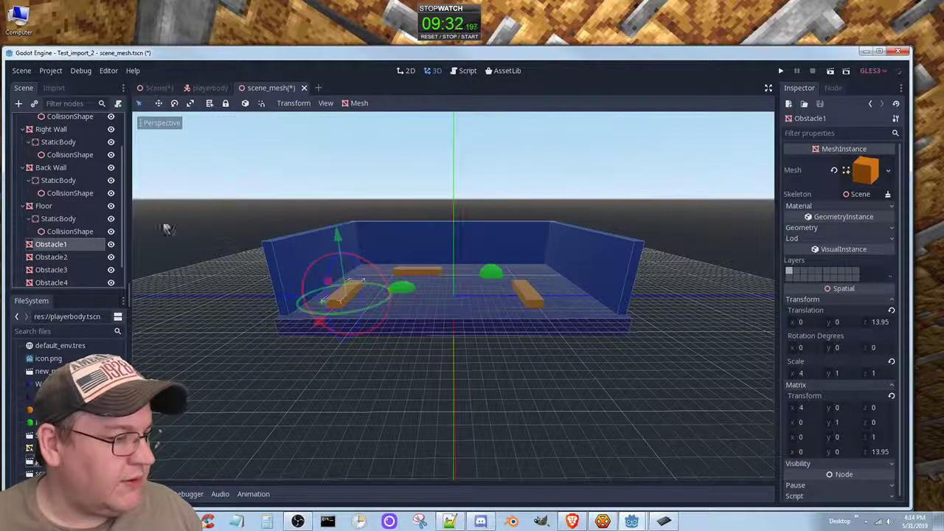
{"action": "left_click", "coordinate": [359, 103]}
{"action": "left_click", "coordinate": [385, 129]}
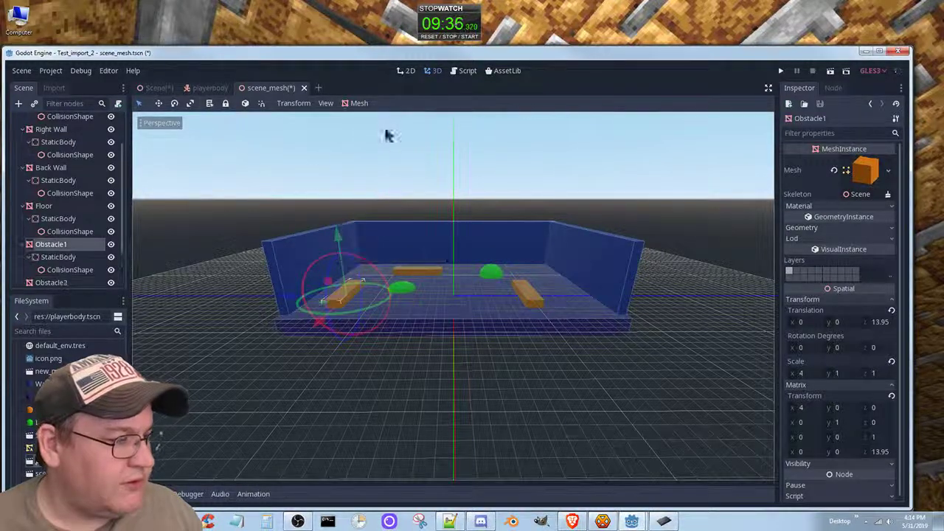
Step: Create a convex static body for the Obstacle2 mesh and for the Obstacle3 mesh
{"action": "scroll", "coordinate": [88, 274], "scroll_direction": "down", "scroll_amount": 2}
{"action": "left_click", "coordinate": [53, 238]}
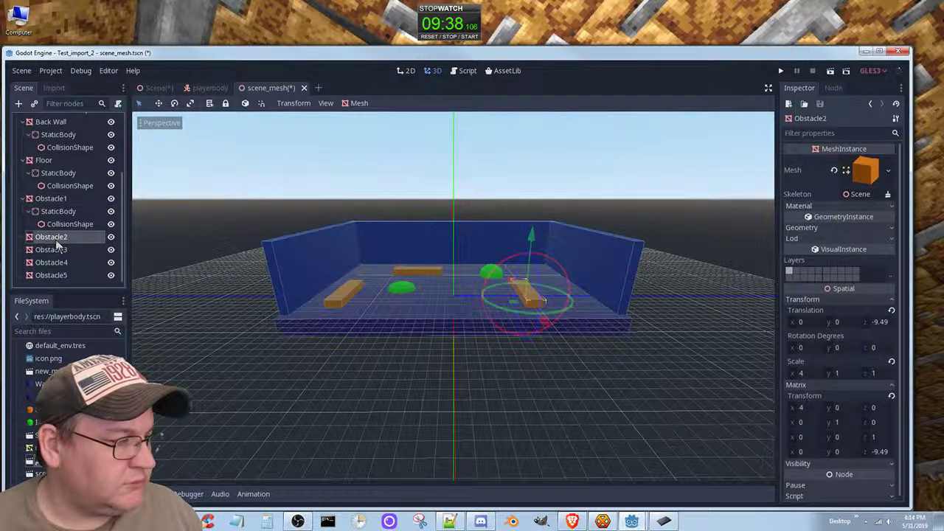
{"action": "left_click", "coordinate": [343, 107]}
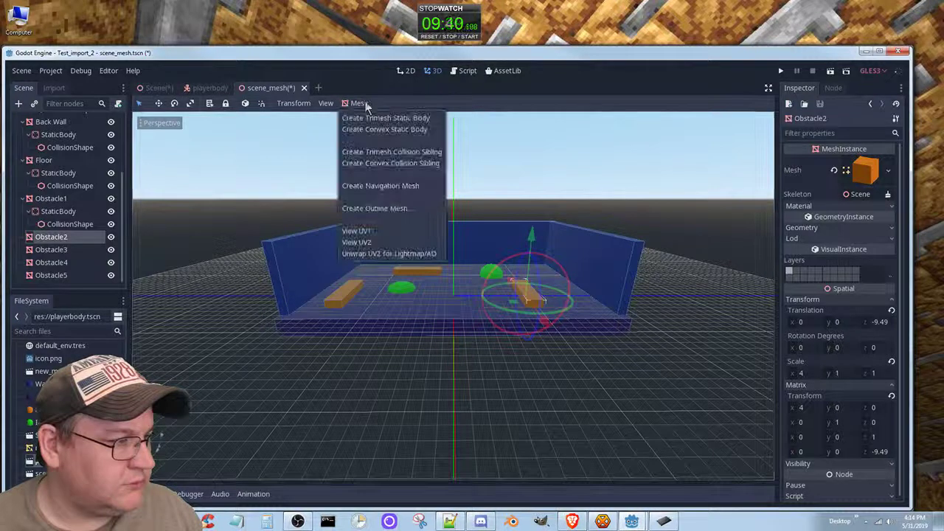
{"action": "left_click", "coordinate": [386, 132]}
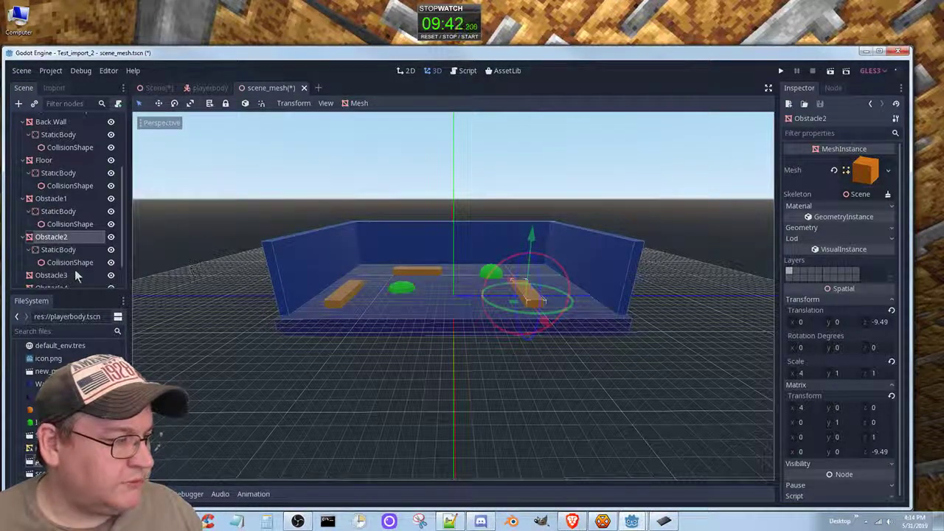
{"action": "left_click", "coordinate": [55, 275]}
{"action": "left_click", "coordinate": [357, 106]}
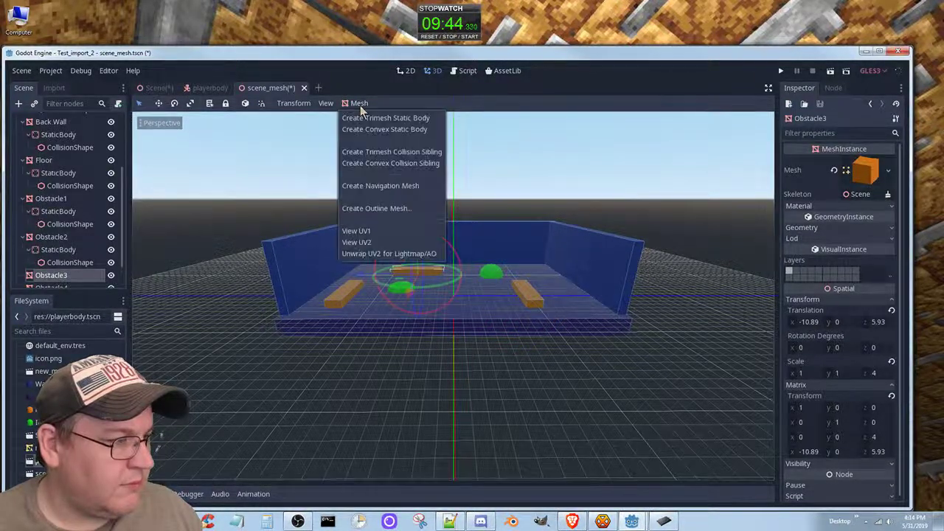
{"action": "left_click", "coordinate": [384, 129]}
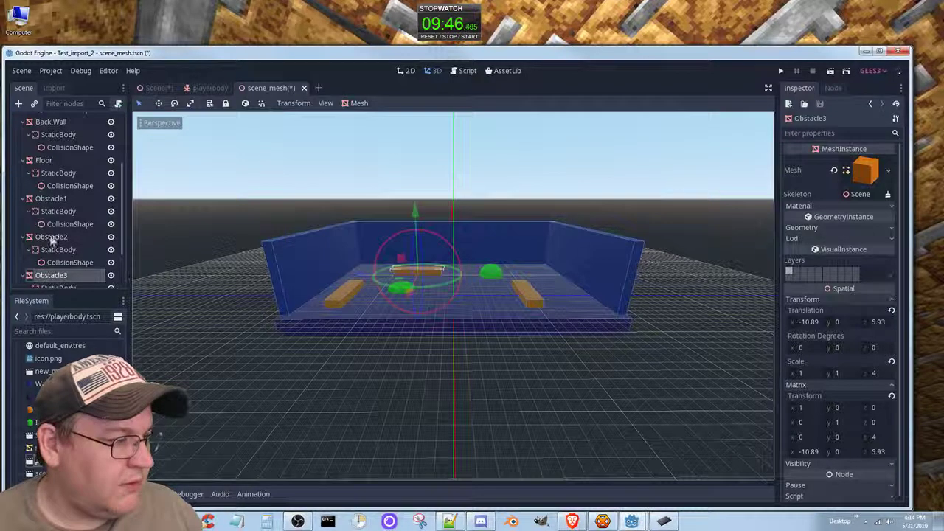
Step: Create a convex static body for the Obstacle4 mesh and for the Obstacle5 mesh
{"action": "scroll", "coordinate": [63, 225], "scroll_direction": "down", "scroll_amount": 2}
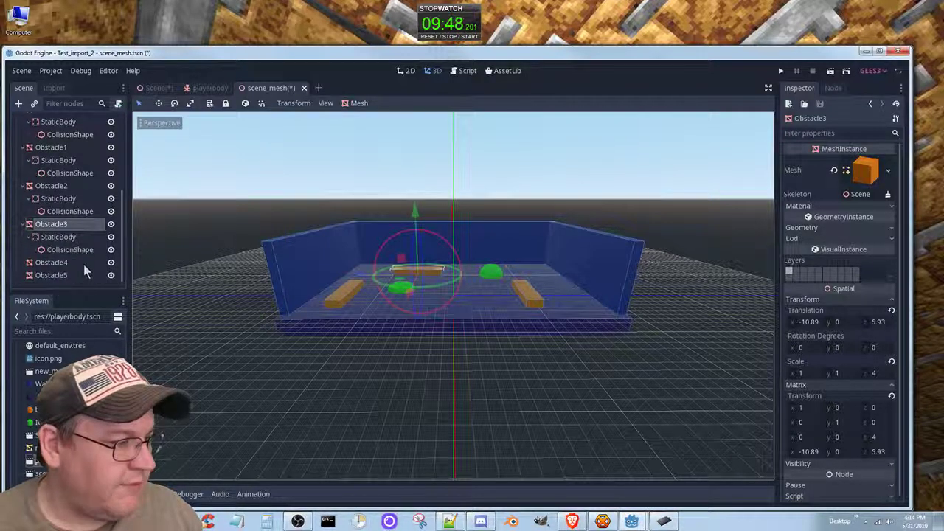
{"action": "left_click", "coordinate": [59, 264]}
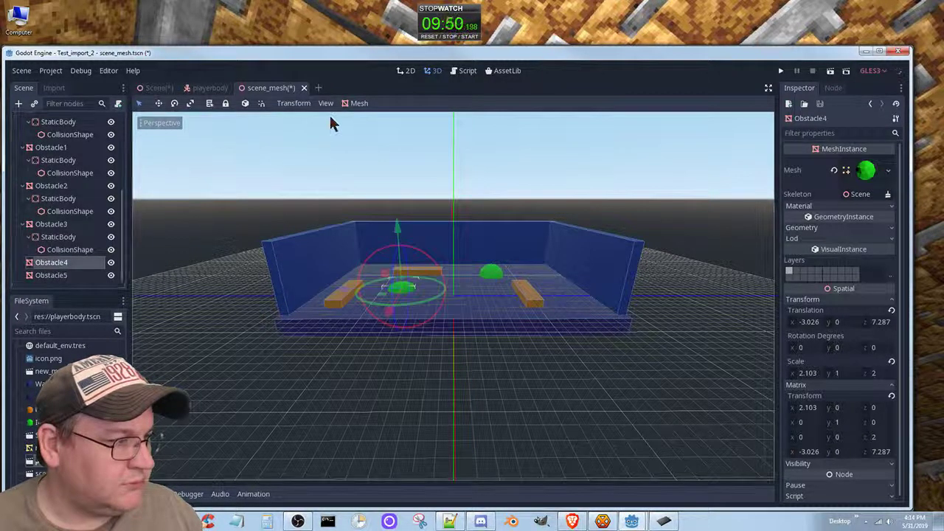
{"action": "left_click", "coordinate": [357, 104]}
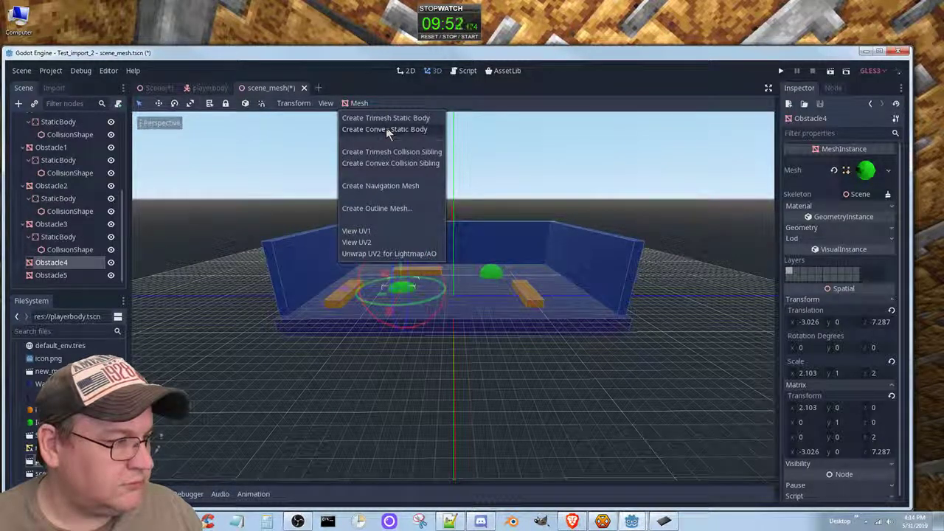
{"action": "left_click", "coordinate": [385, 128]}
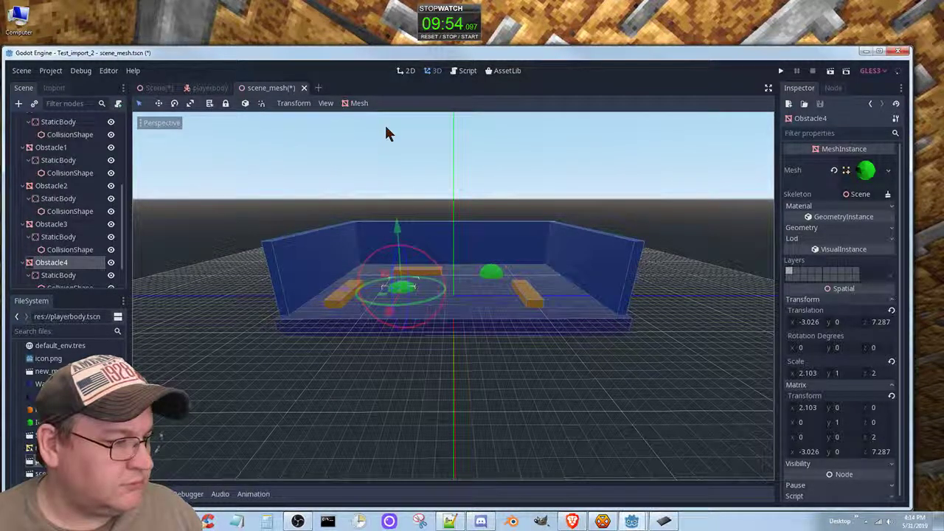
{"action": "scroll", "coordinate": [88, 281], "scroll_direction": "down", "scroll_amount": 1}
{"action": "scroll", "coordinate": [88, 258], "scroll_direction": "down", "scroll_amount": 1}
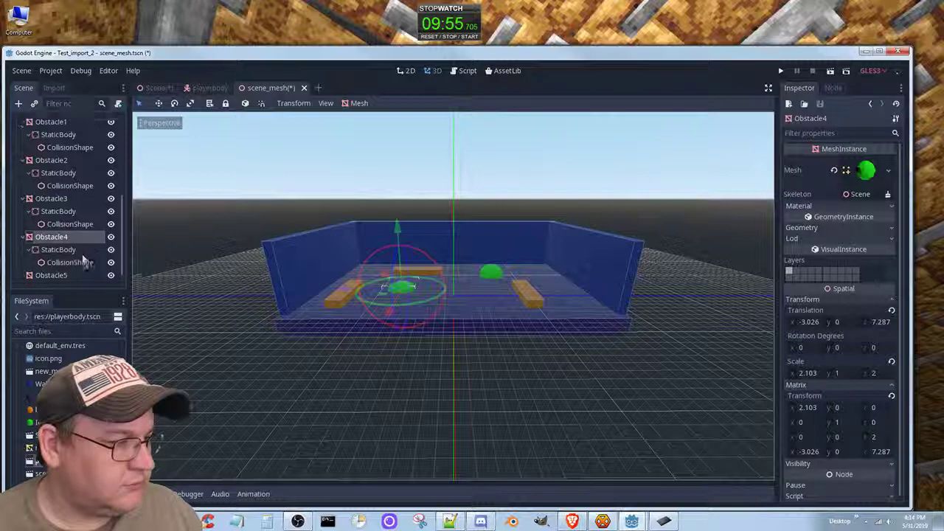
{"action": "left_click", "coordinate": [55, 275]}
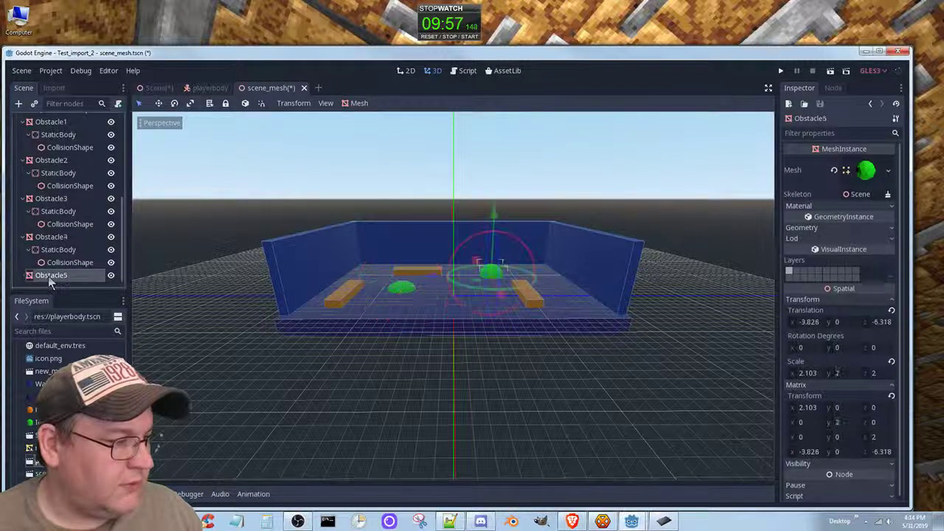
{"action": "left_click", "coordinate": [359, 103]}
{"action": "left_click", "coordinate": [400, 128]}
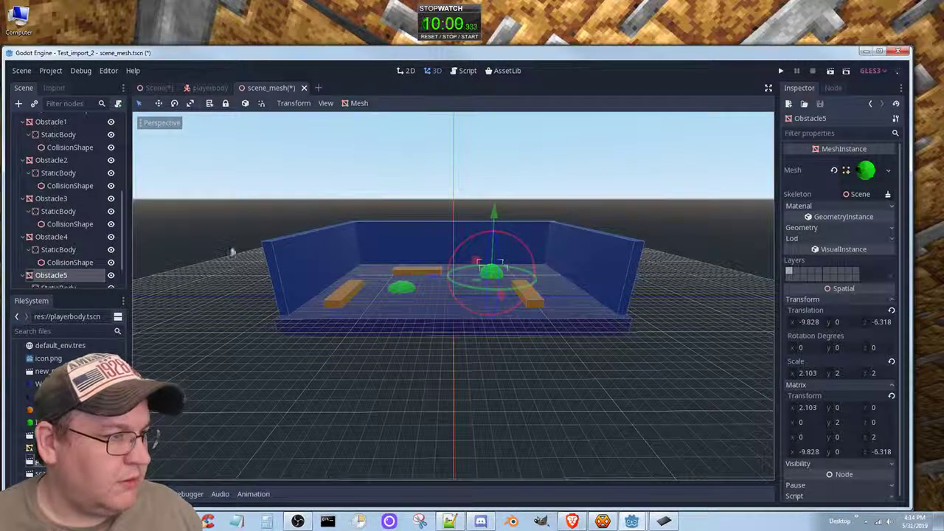
Step: Save the scene_mesh scene and go to the main Scene containing the Scenemesh instance
{"action": "key", "text": "ctrl+s"}
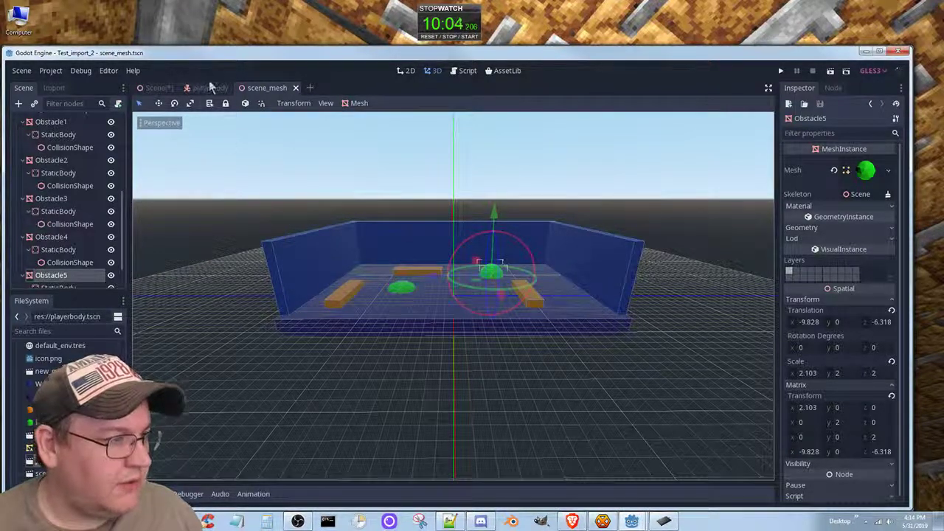
{"action": "left_click", "coordinate": [156, 88]}
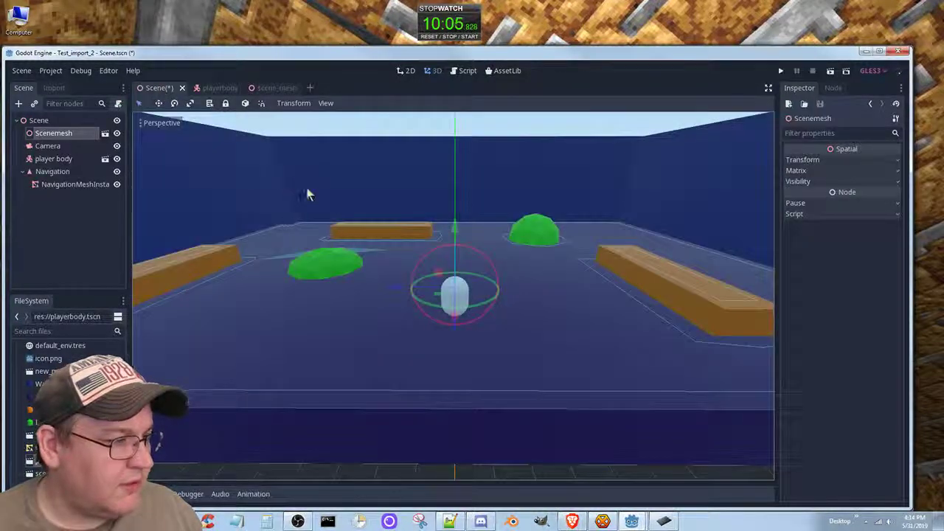
Step: Save the main scene, switch to Windows Explorer and open the Test_import project folder inside Godot_Projects
{"action": "key", "text": "ctrl+s"}
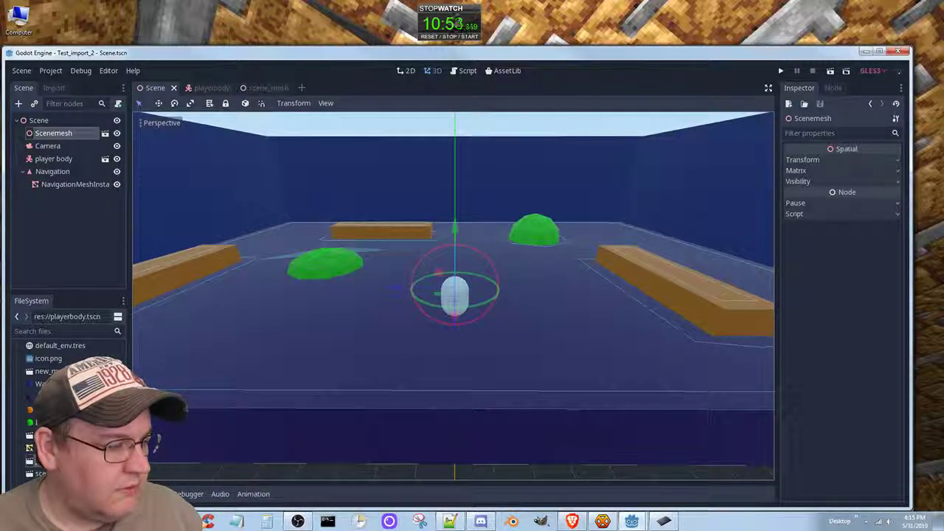
{"action": "mouse_move", "coordinate": [176, 521]}
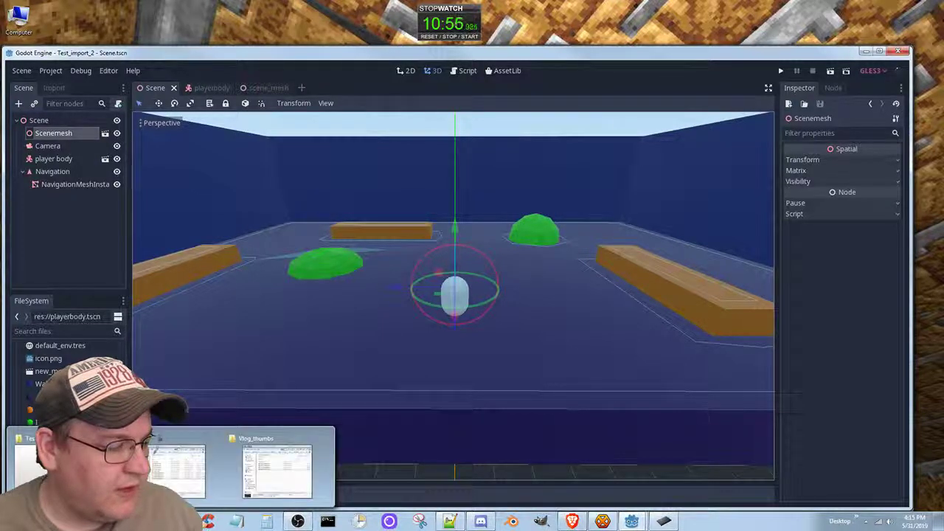
{"action": "left_click", "coordinate": [164, 483]}
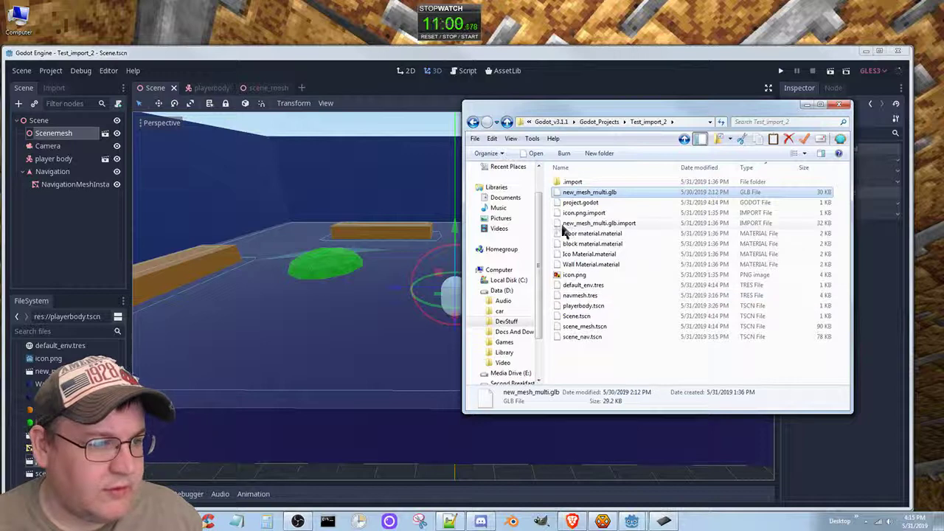
{"action": "left_click", "coordinate": [473, 123]}
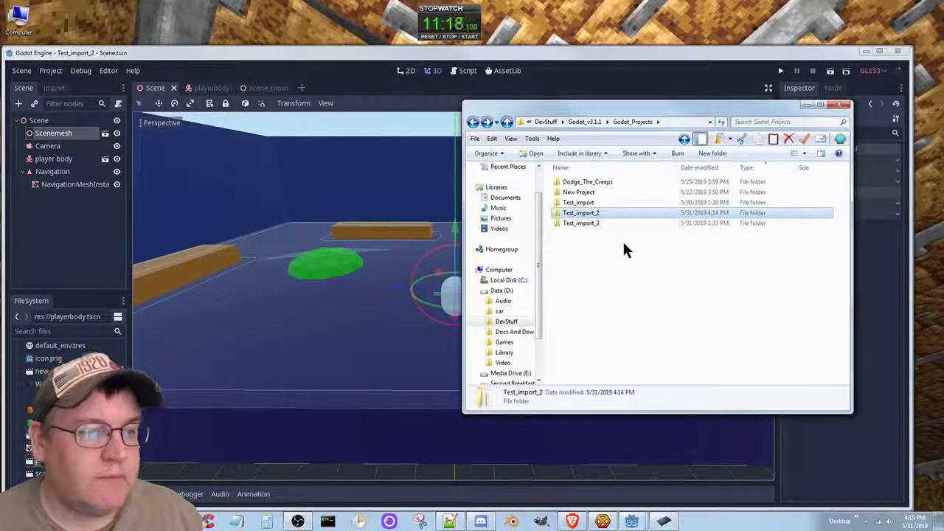
{"action": "left_click", "coordinate": [582, 203]}
{"action": "double_click", "coordinate": [583, 203]}
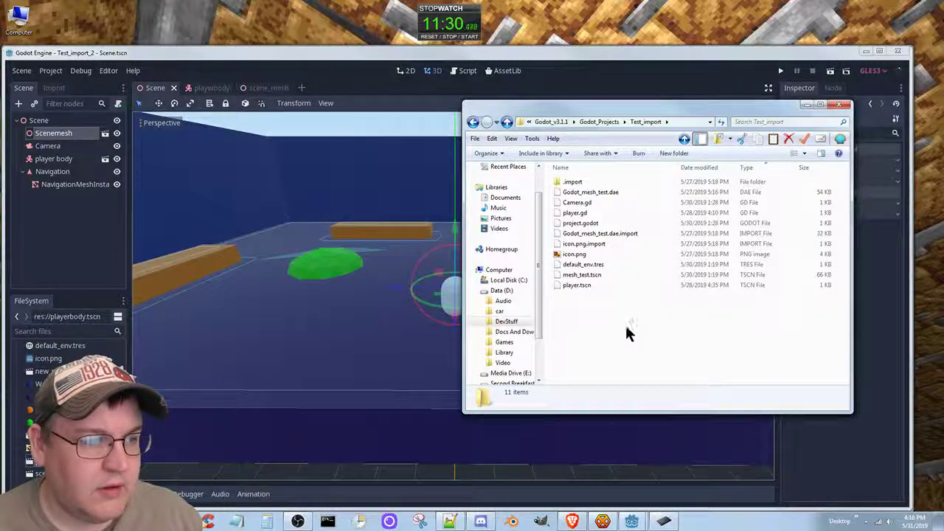
Step: Copy the scripts Camera.gd and player.gd from the Test_import folder into the Test_import_2 project folder
{"action": "left_click", "coordinate": [579, 204]}
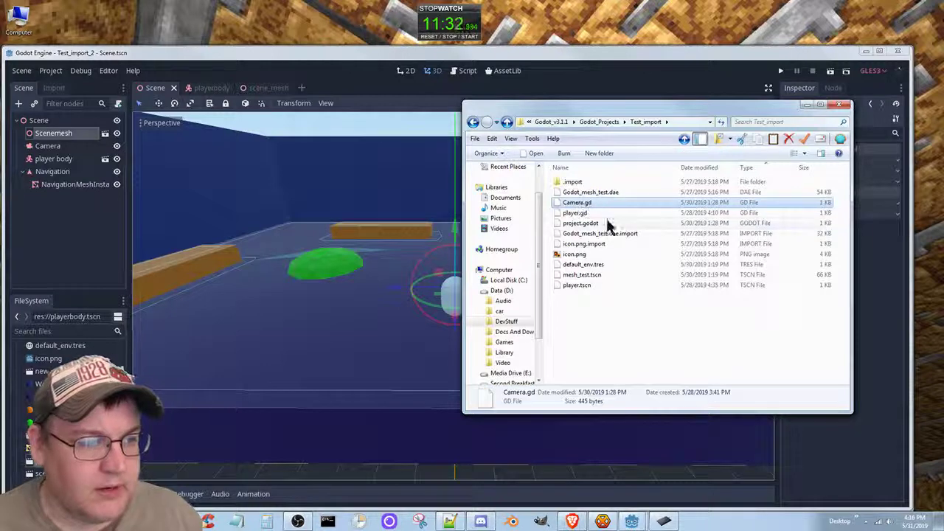
{"action": "left_click", "coordinate": [580, 215], "text": "ctrl"}
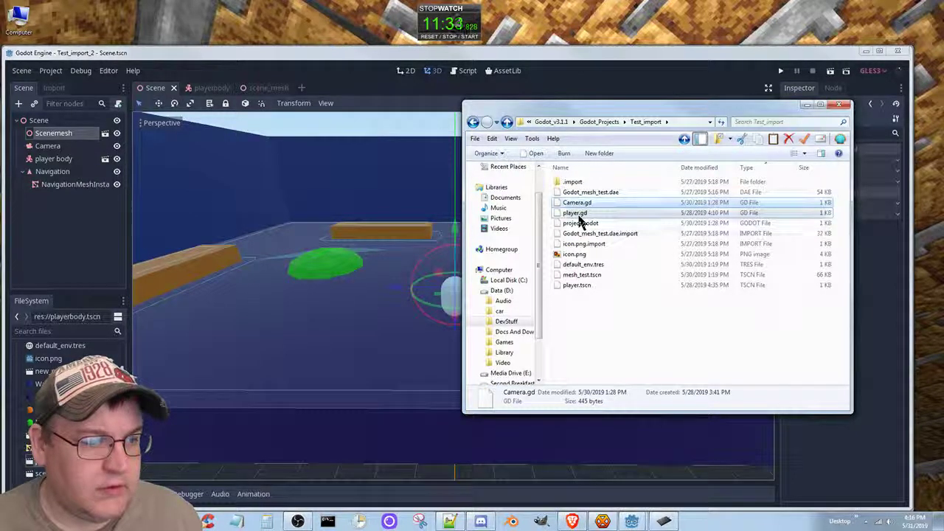
{"action": "right_click", "coordinate": [599, 215]}
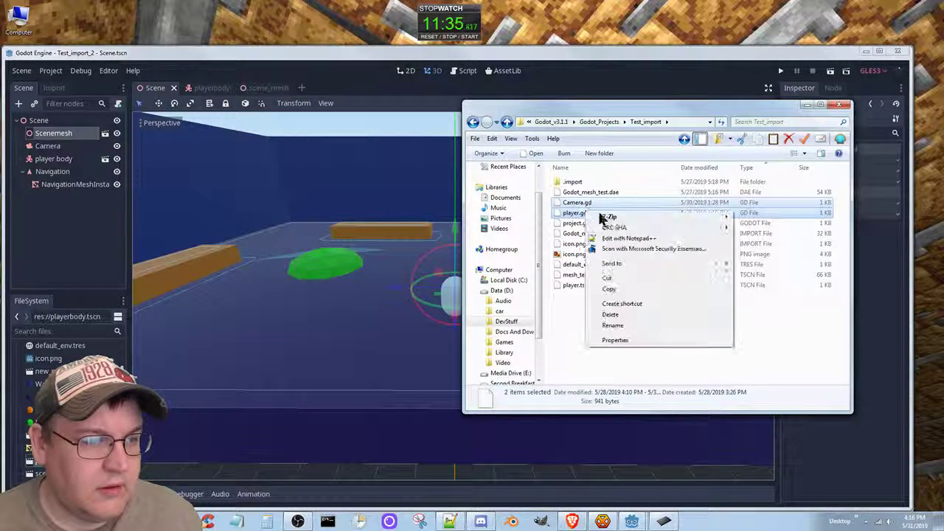
{"action": "left_click", "coordinate": [611, 289]}
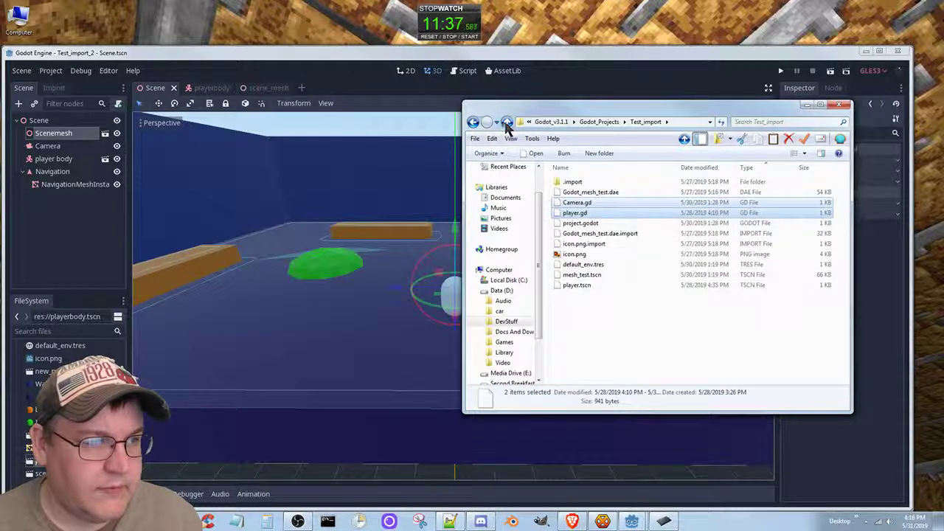
{"action": "left_click", "coordinate": [595, 121]}
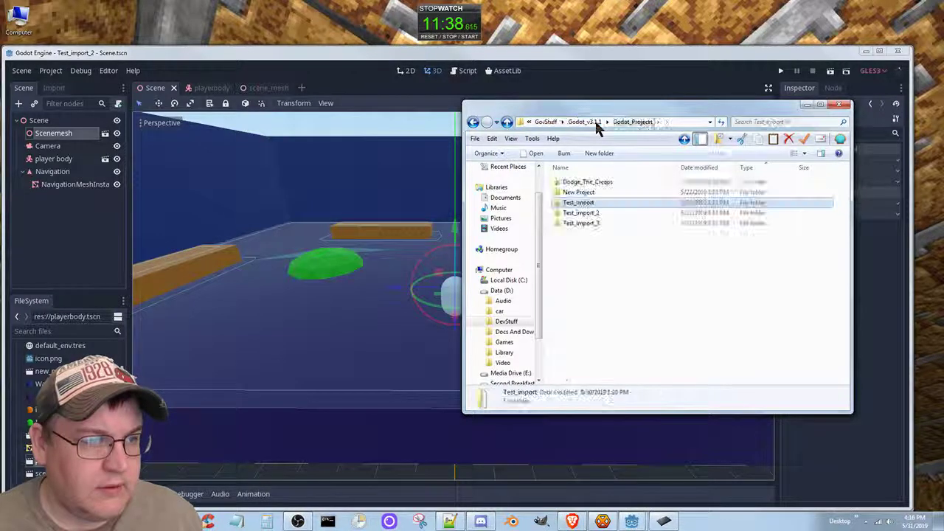
{"action": "double_click", "coordinate": [581, 213]}
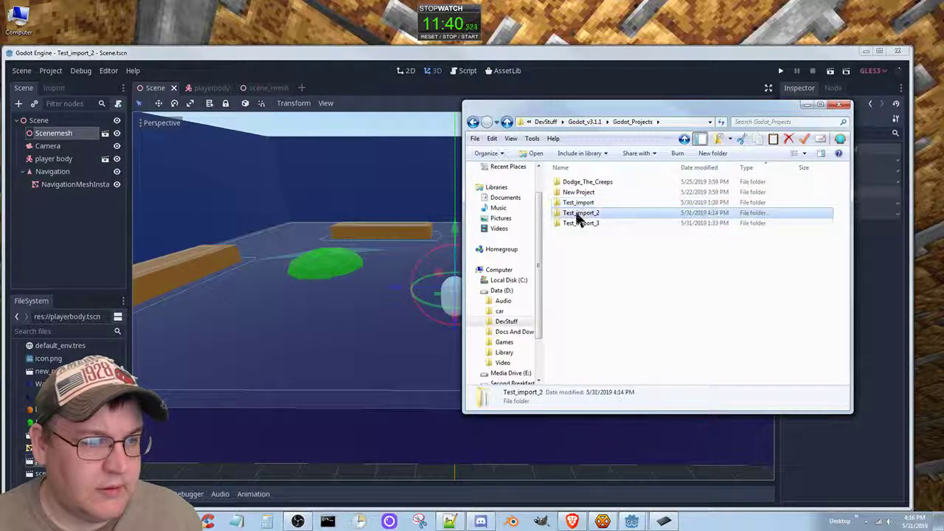
{"action": "right_click", "coordinate": [605, 365]}
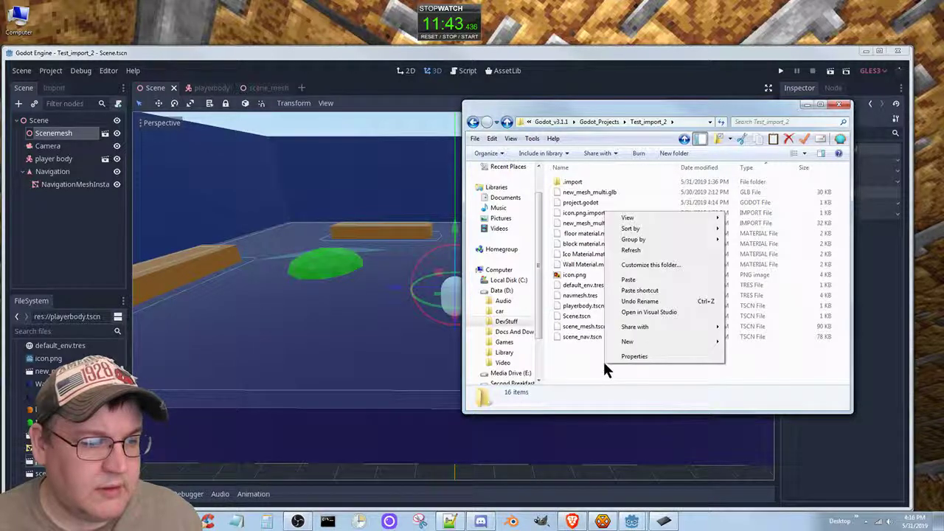
{"action": "left_click", "coordinate": [650, 279]}
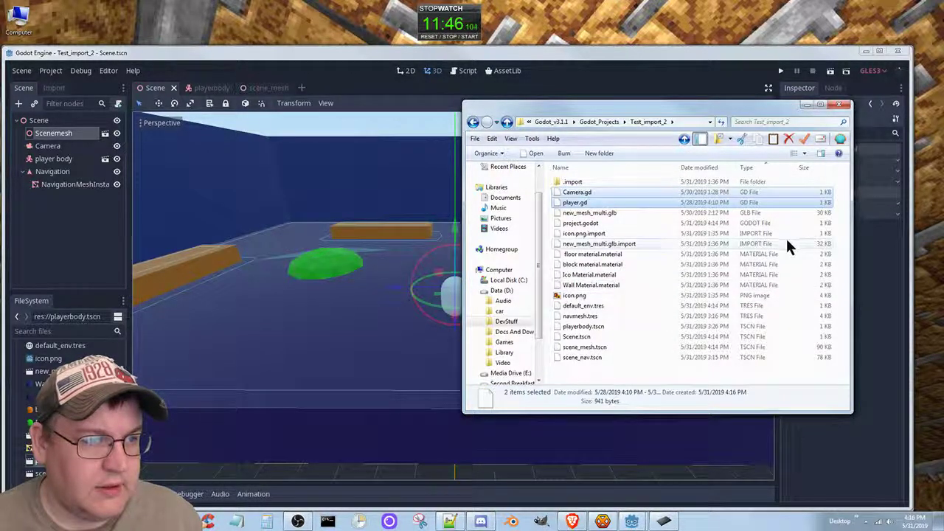
Step: Switch back to Godot and select the Camera node in the main scene
{"action": "left_click", "coordinate": [604, 57]}
{"action": "left_click", "coordinate": [49, 146]}
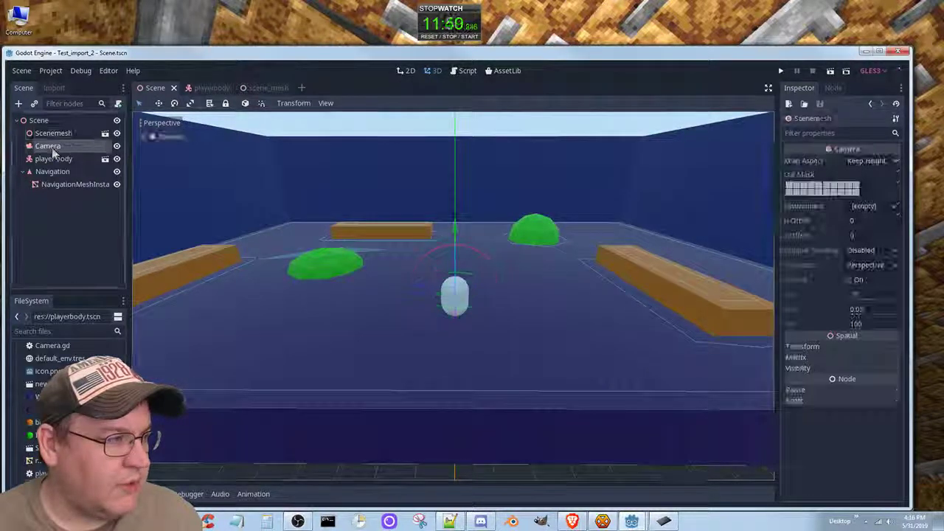